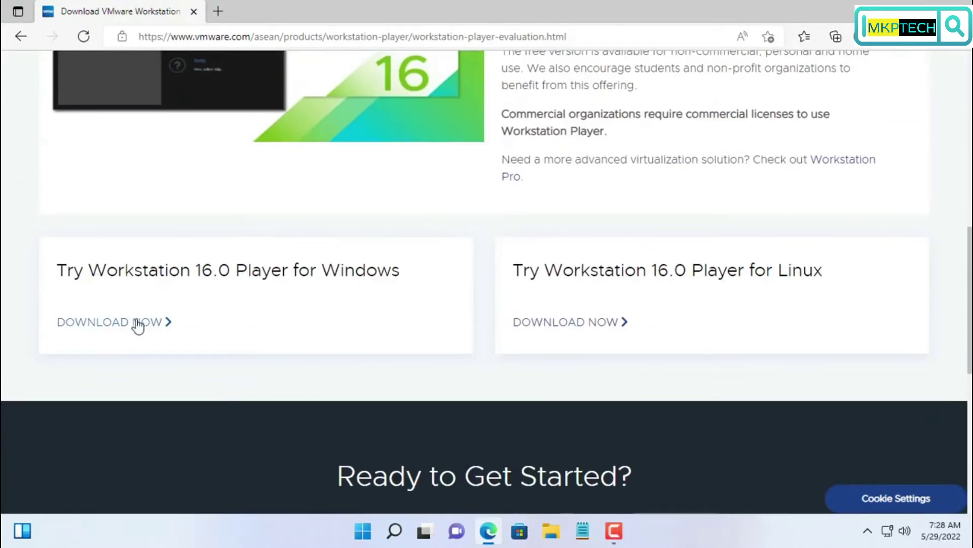
Download Workstation 16.0 Player for Windows, run its installer, and finish the setup wizard.
left_click(144, 327)
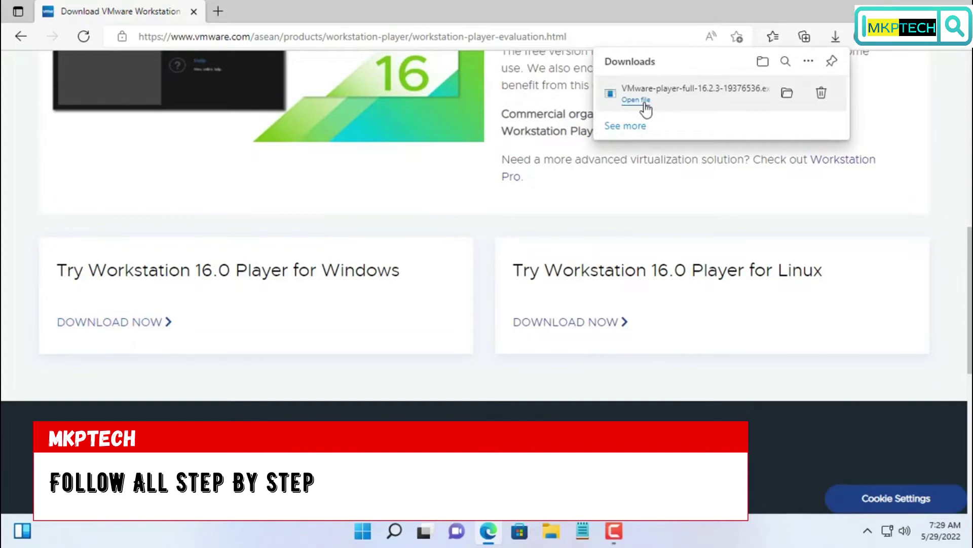
left_click(644, 103)
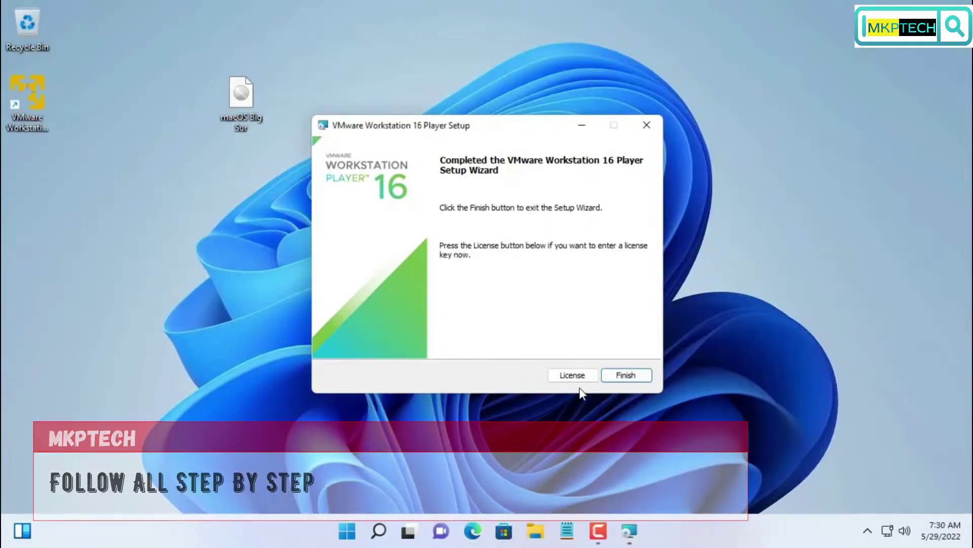
left_click(625, 374)
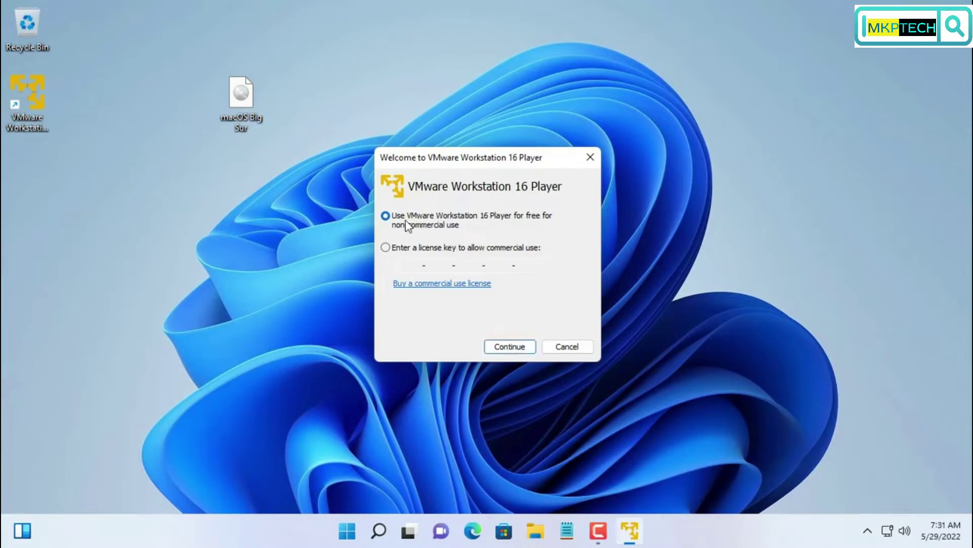
Open VMware Workstation 16 Player with the free non-commercial use option and complete its welcome dialog.
left_click(522, 349)
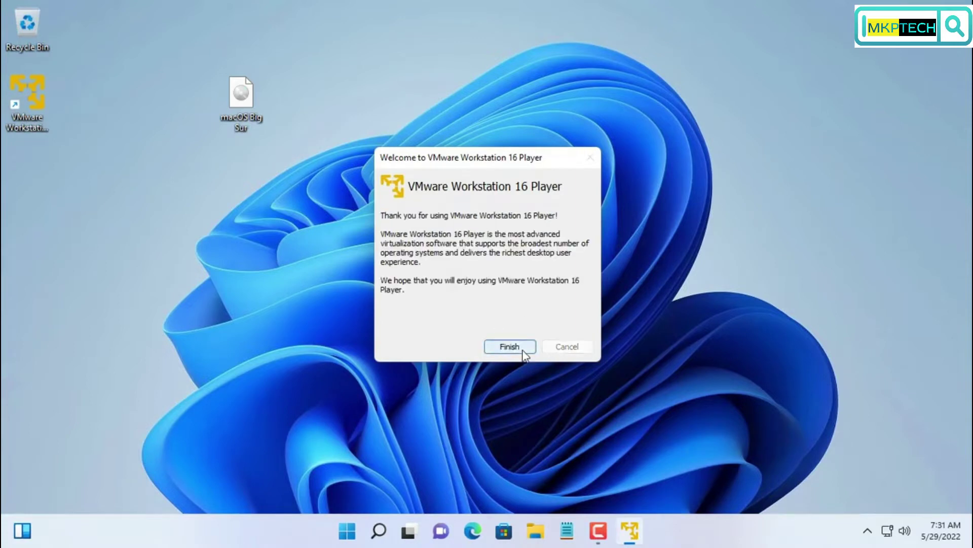
left_click(512, 346)
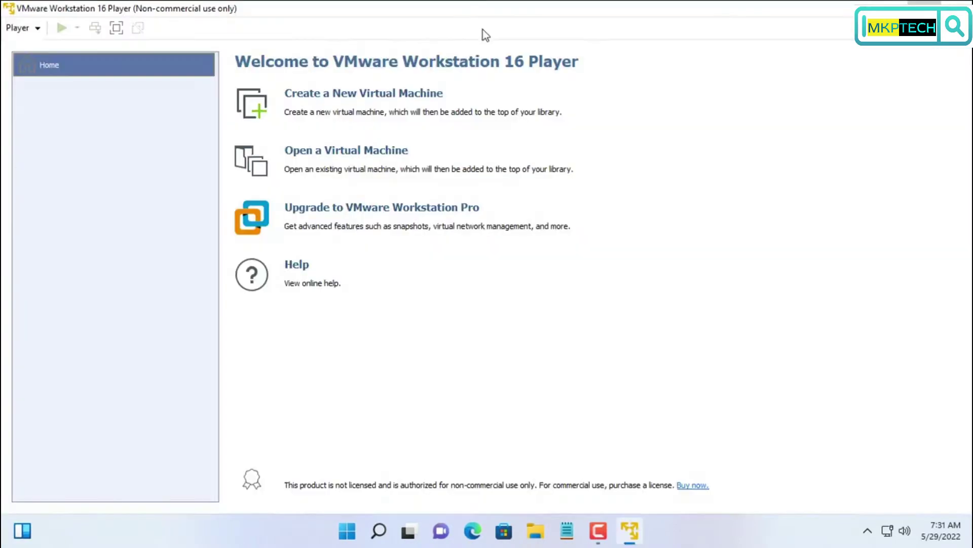
left_click(361, 95)
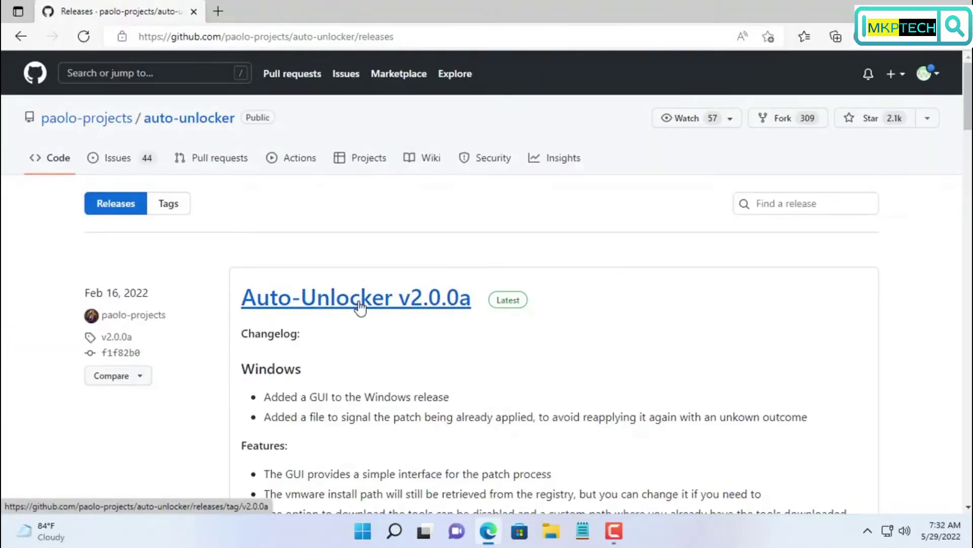
Download Unlocker-v2.0.0a-x64.zip from the Auto-Unlocker v2.0.0a assets on GitHub and show it in its folder.
scroll(510, 318, "down", 10)
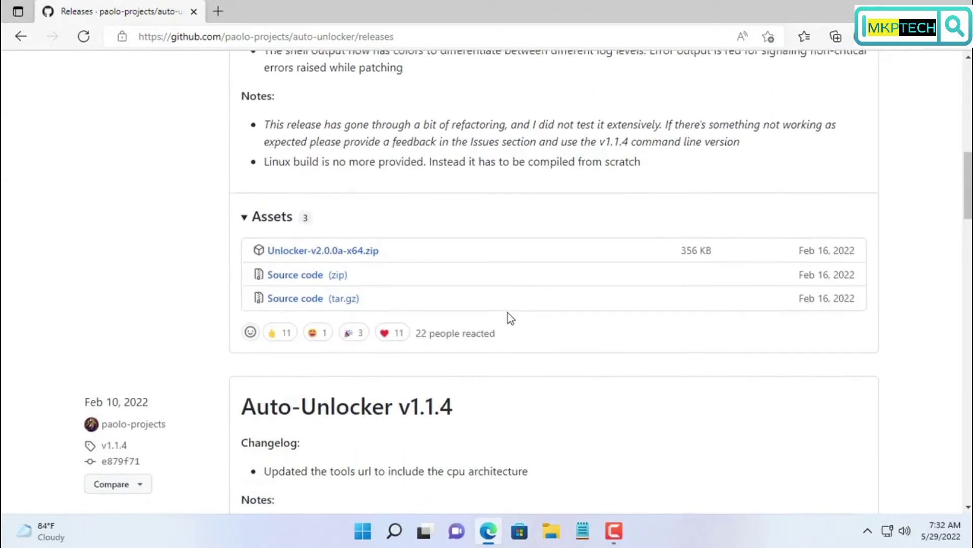
left_click(338, 244)
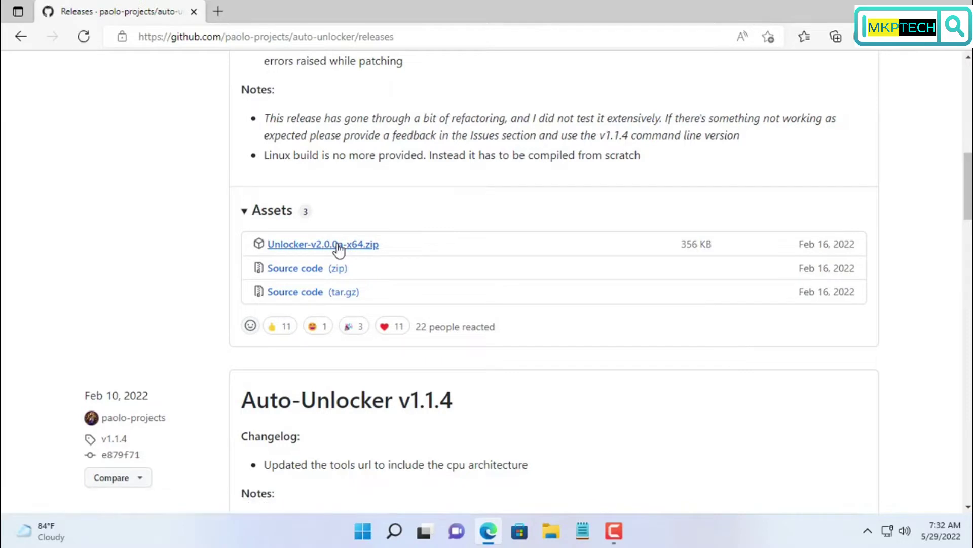
mouse_move(675, 99)
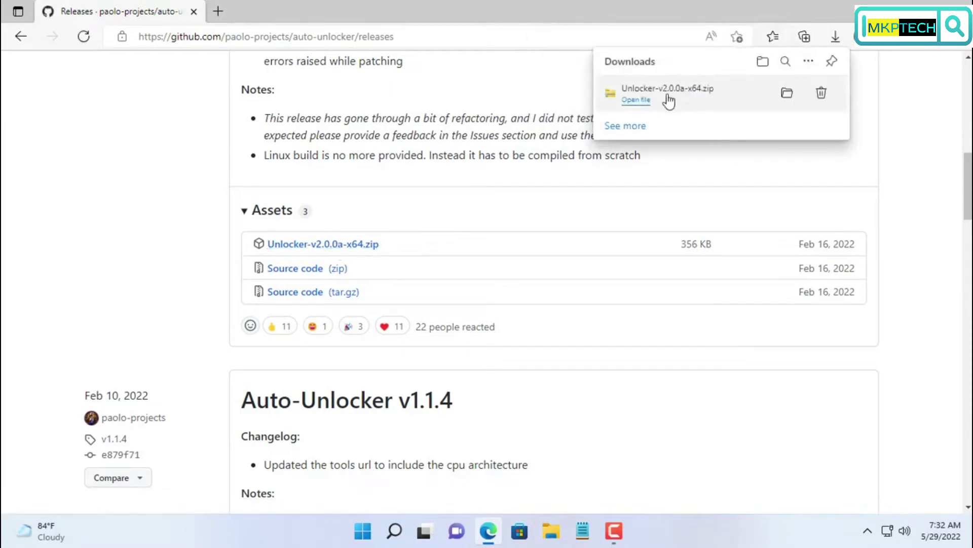
left_click(789, 97)
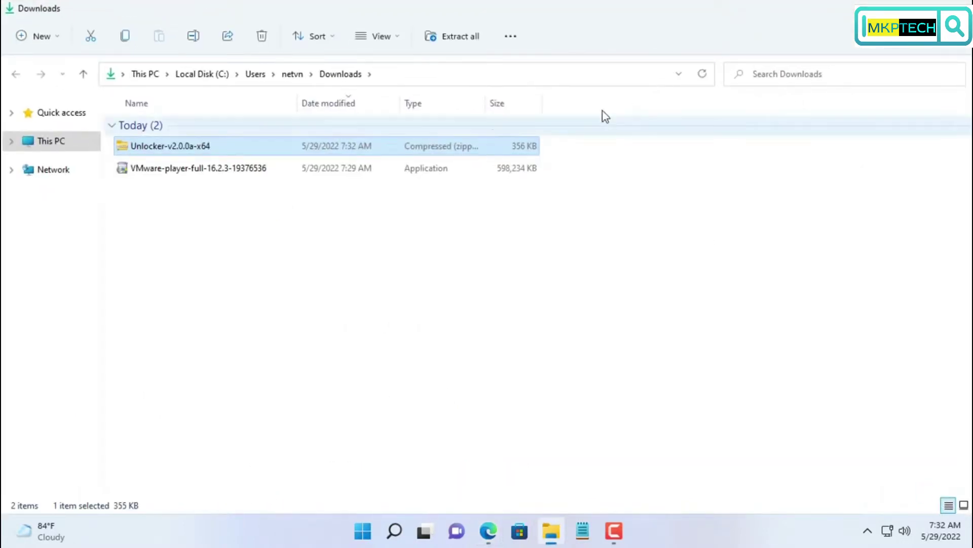
Extract the Unlocker-v2.0.0a-x64 archive into its own folder in Downloads.
right_click(197, 151)
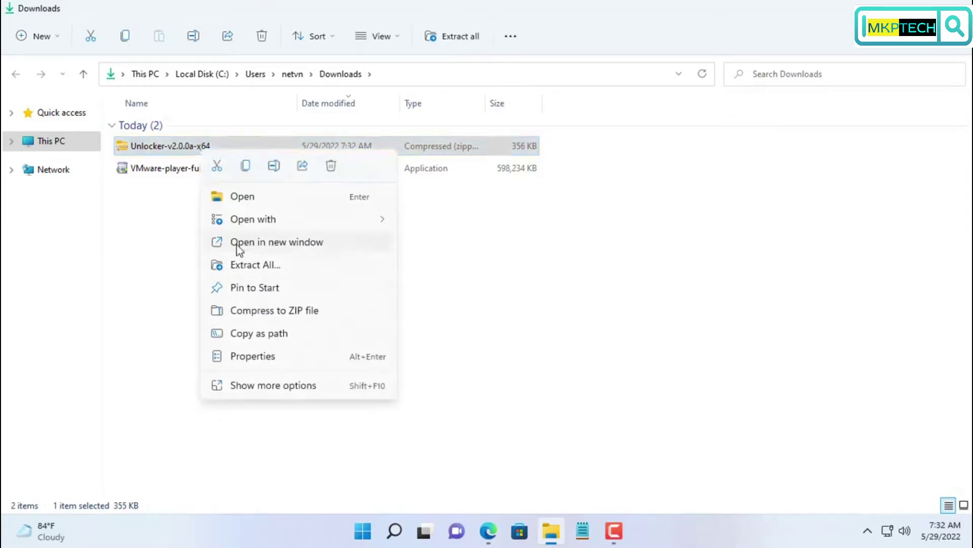
left_click(242, 265)
left_click(615, 403)
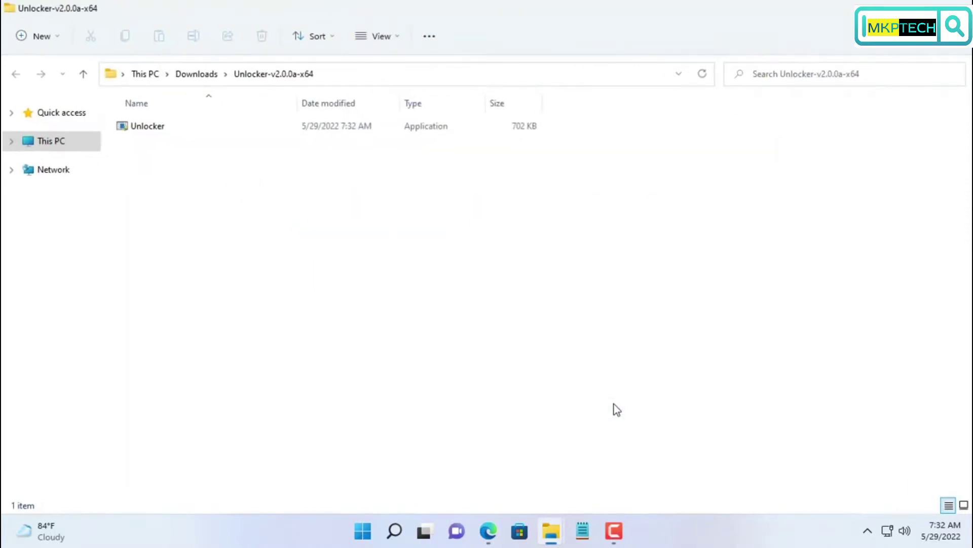
Run the extracted Unlocker application, patch the VMware Player installation, and close the unlocker.
right_click(158, 128)
left_click(213, 197)
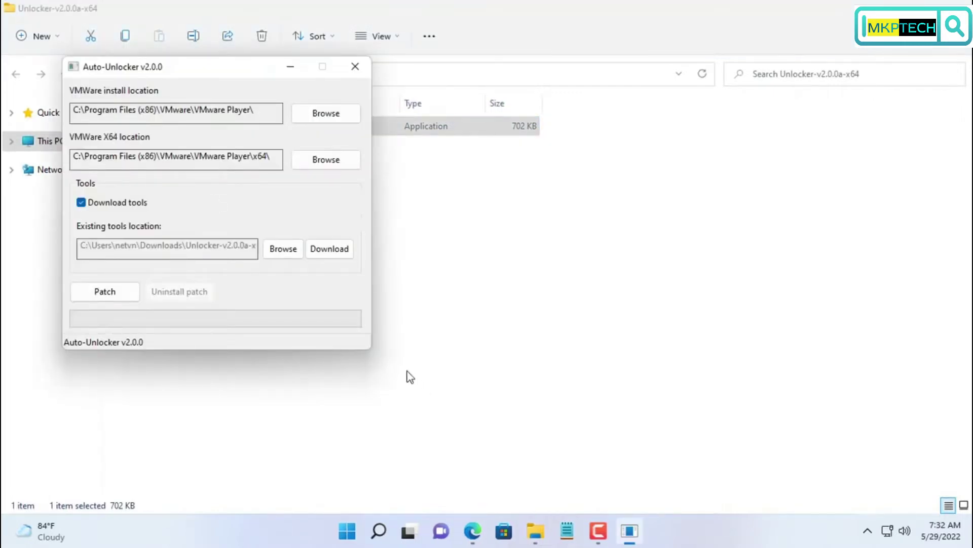
left_click(118, 293)
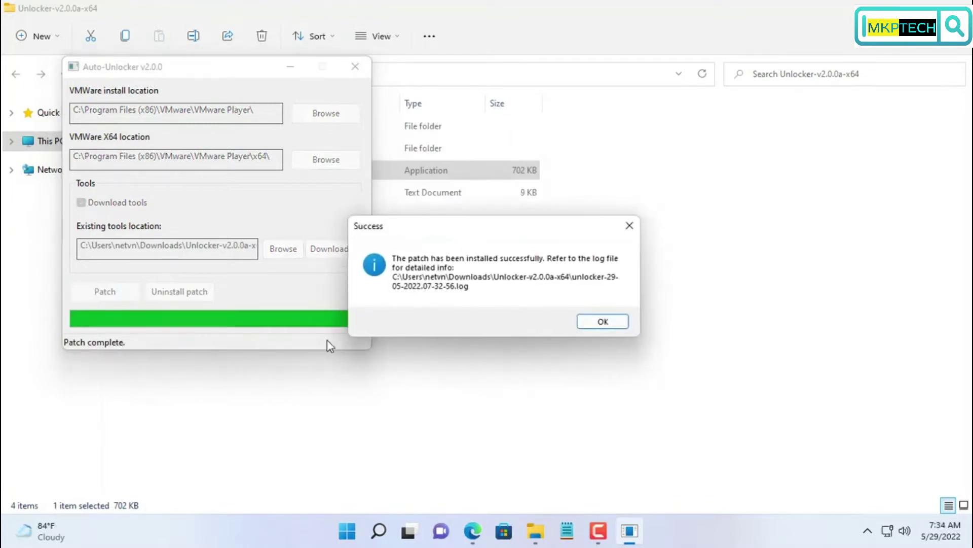
left_click(603, 322)
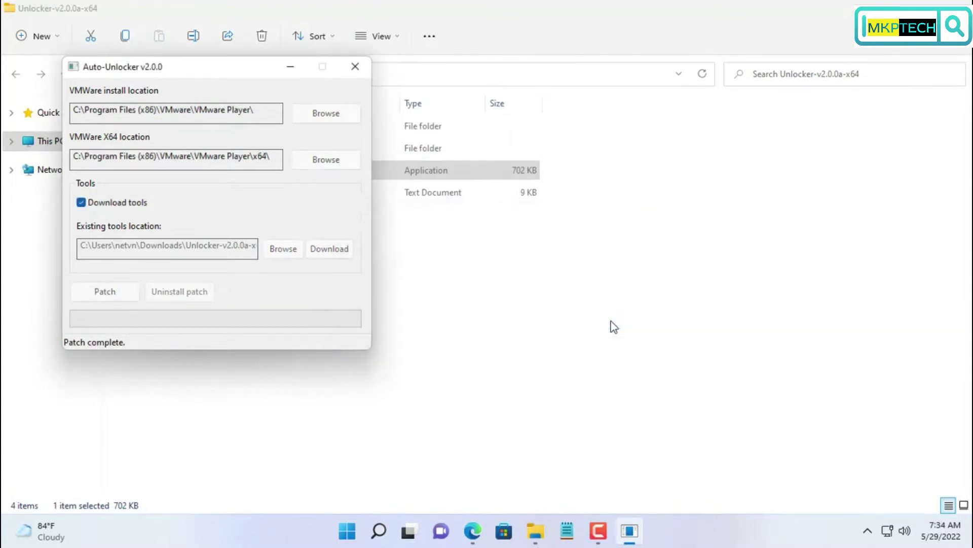
left_click(357, 69)
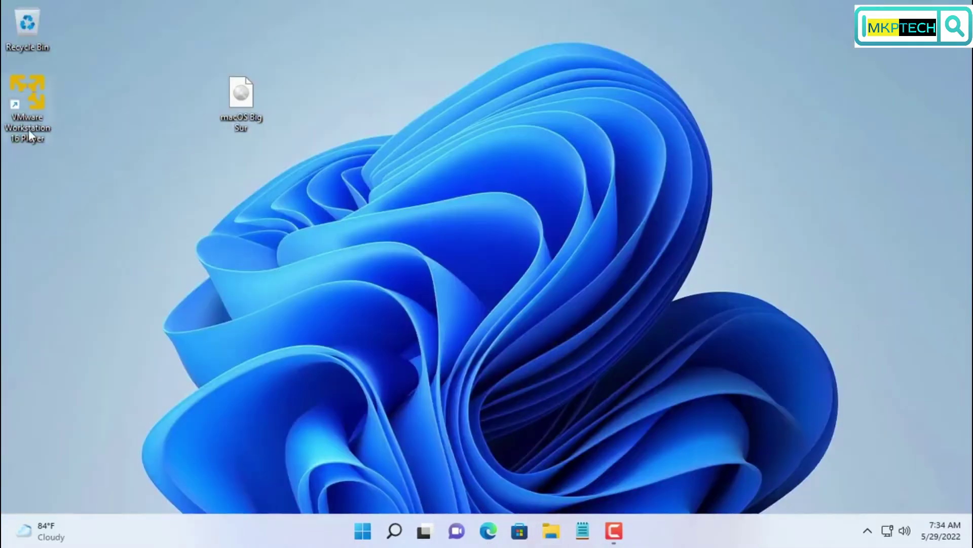
Launch VMware Workstation 16 Player and begin a new virtual machine using the macOS Big Sur ISO from the desktop.
double_click(29, 129)
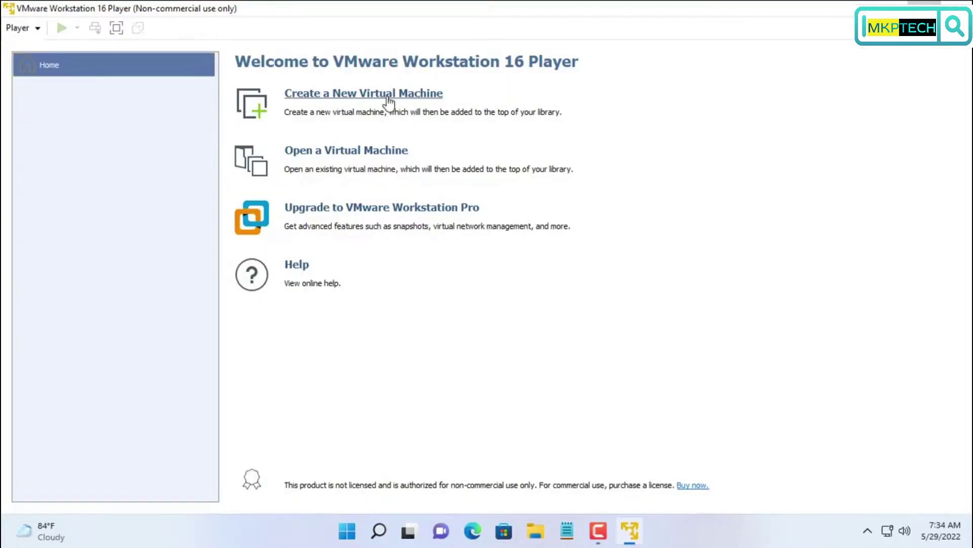
left_click(389, 96)
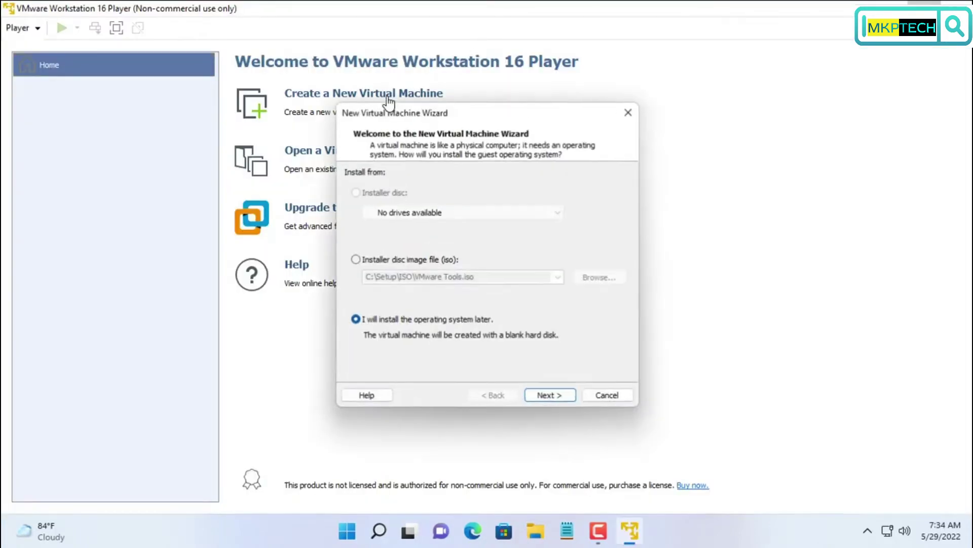
left_click(456, 260)
left_click(600, 277)
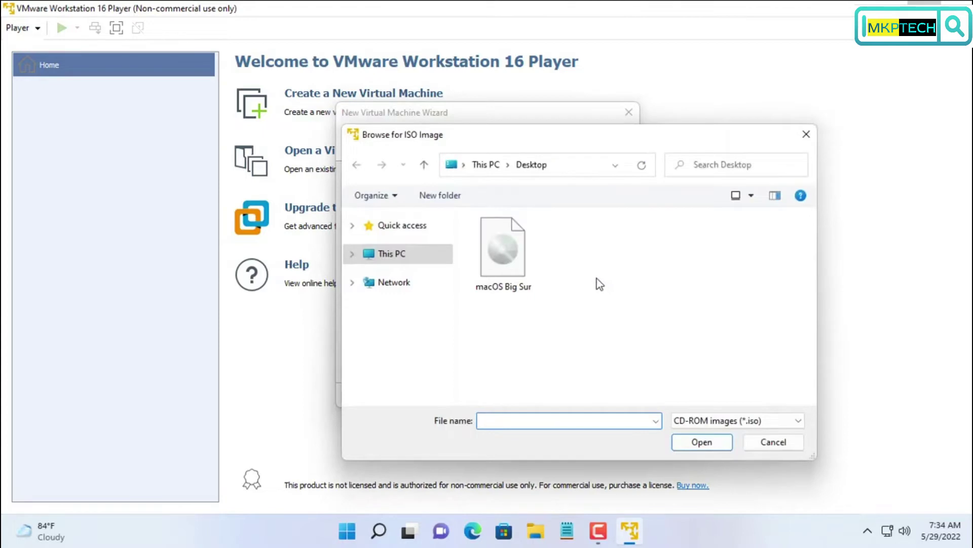
left_click(516, 257)
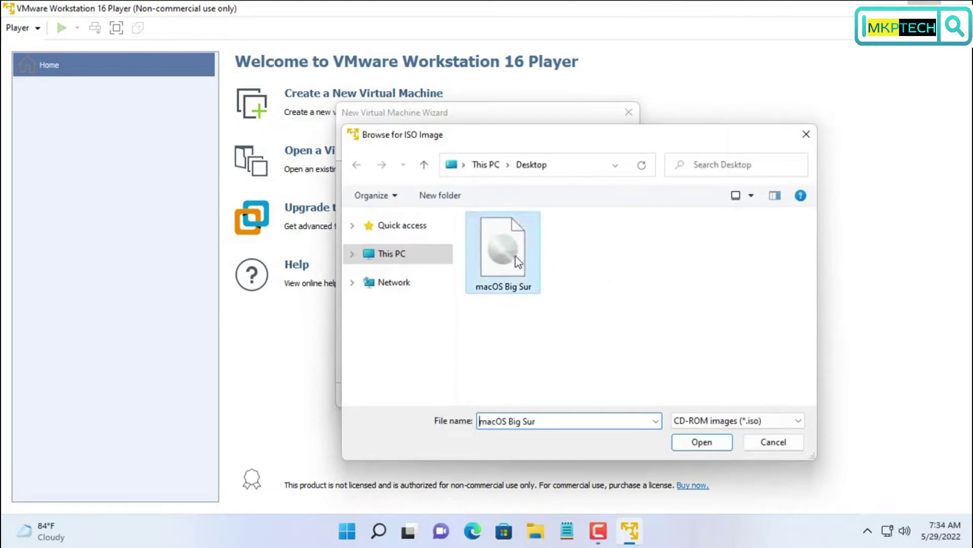
left_click(702, 446)
left_click(548, 396)
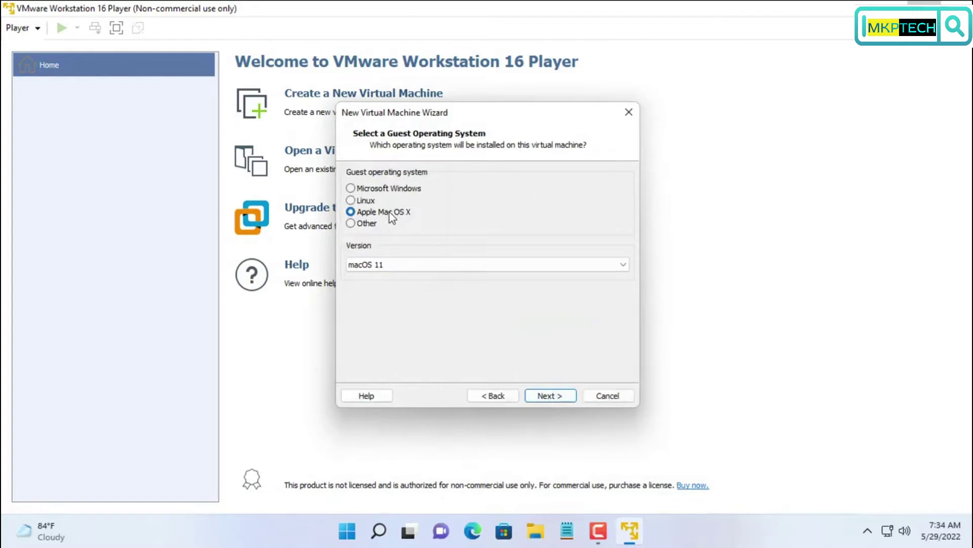
Choose macOS 11 as the Apple Mac OS X guest version and name the virtual machine macOS.
left_click(439, 267)
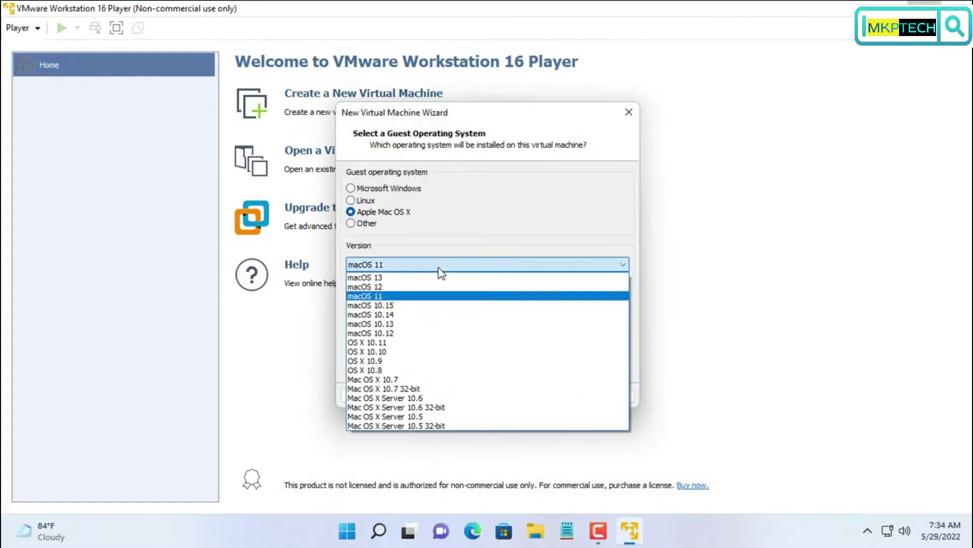
left_click(436, 297)
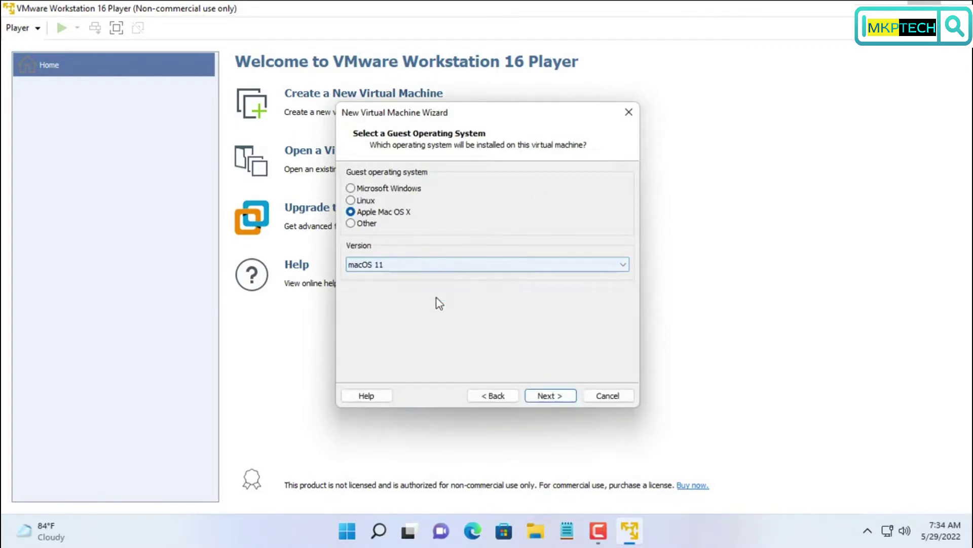
left_click(550, 395)
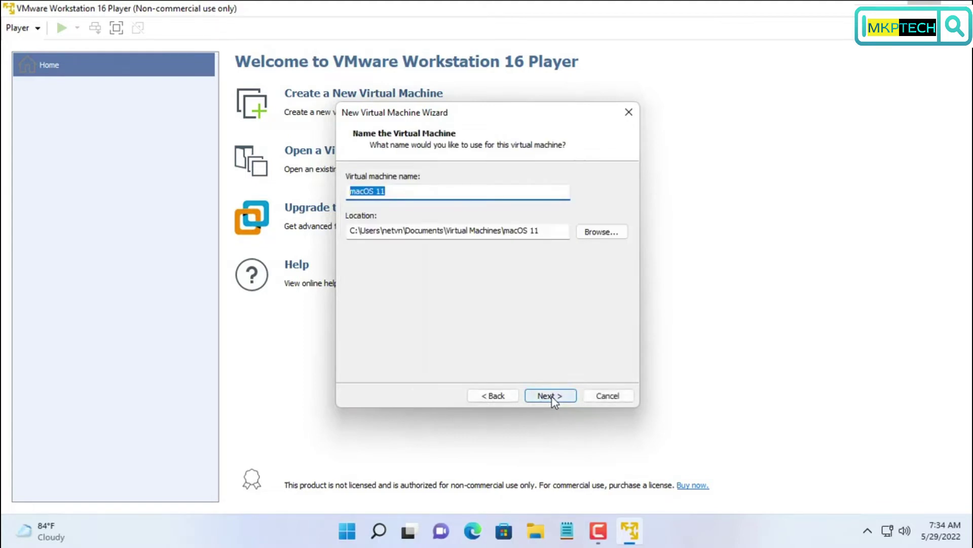
left_click_drag(375, 191, 408, 193)
key("BackSpace")
left_click(548, 396)
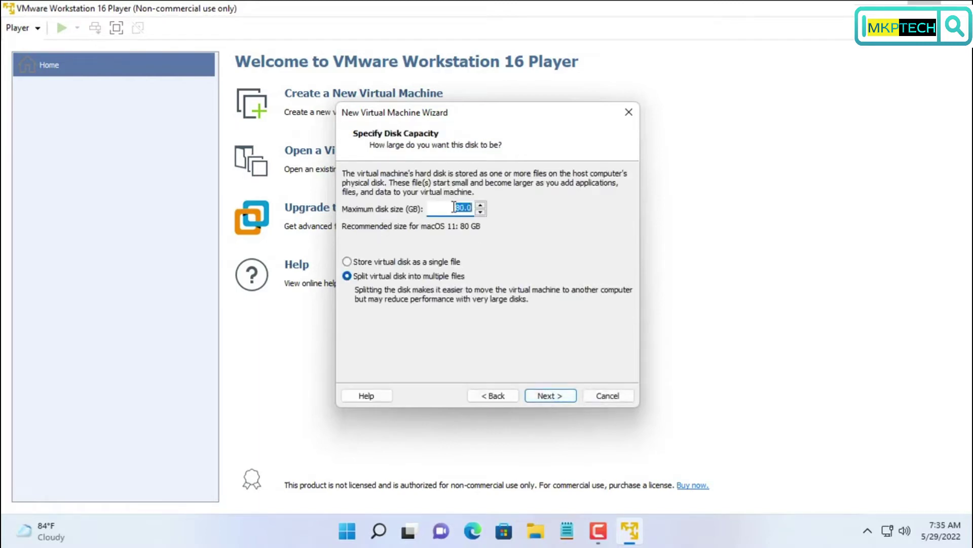
Set the maximum disk size to 100 GB, split into multiple files, and create the virtual machine.
type("10")
left_click(559, 396)
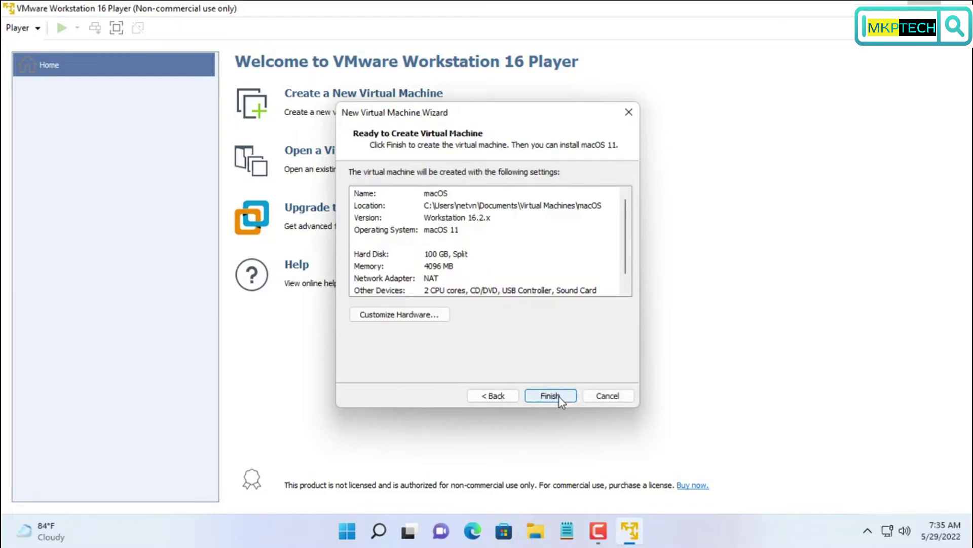
left_click(558, 396)
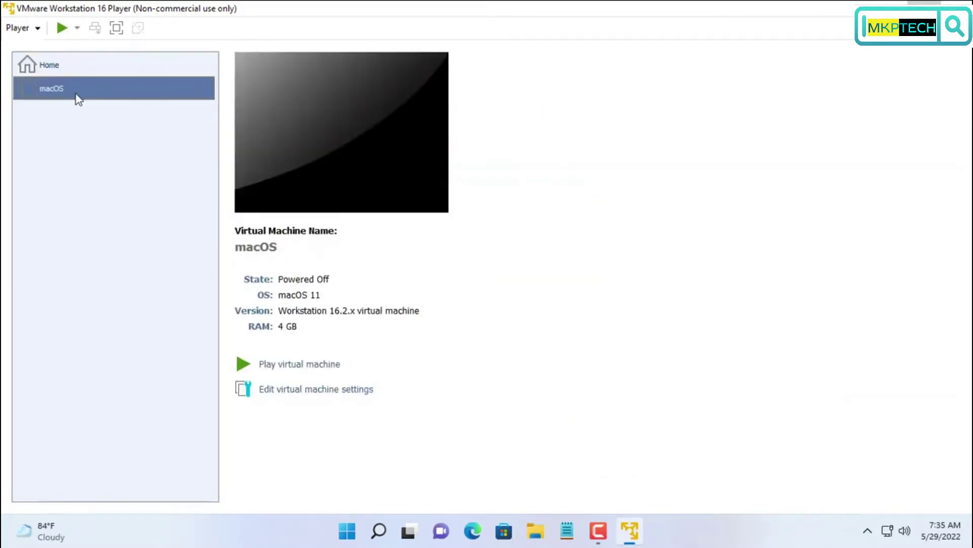
Set the macOS virtual machine's memory to 8192 MB and its number of processor cores to 4.
left_click(328, 395)
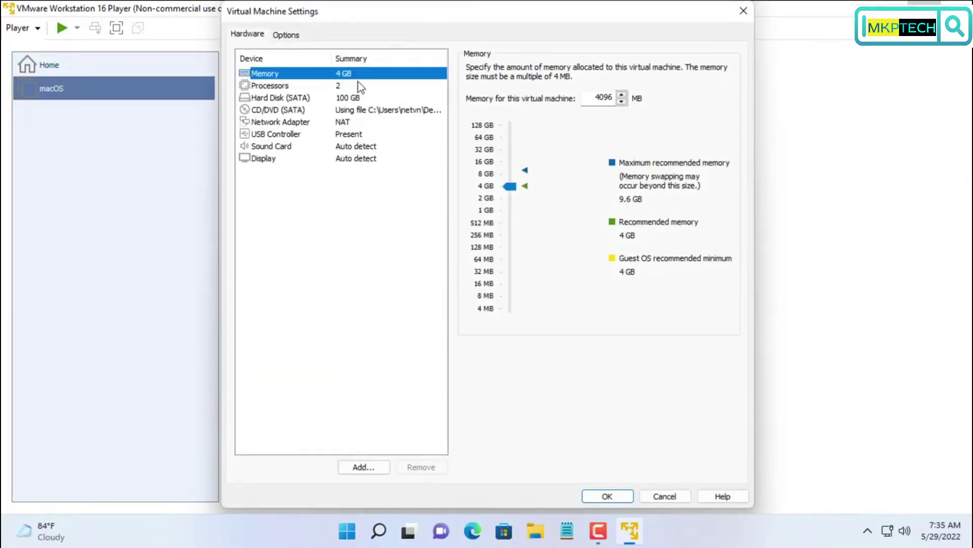
double_click(604, 97)
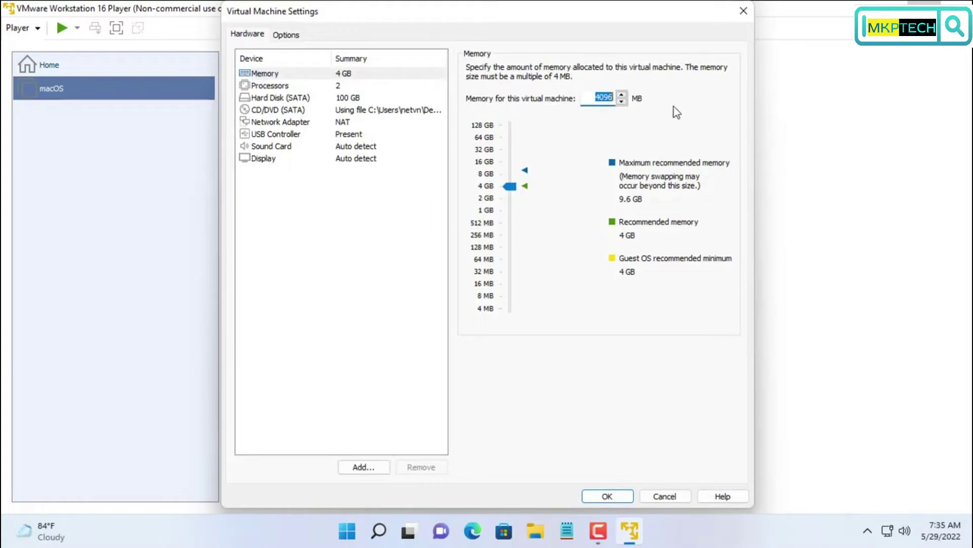
type("8192")
left_click(356, 86)
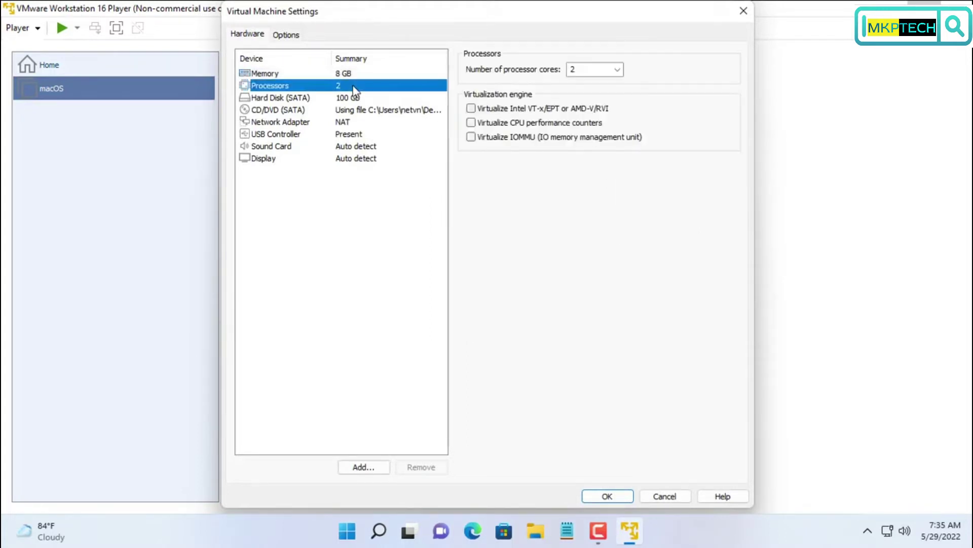
left_click(617, 69)
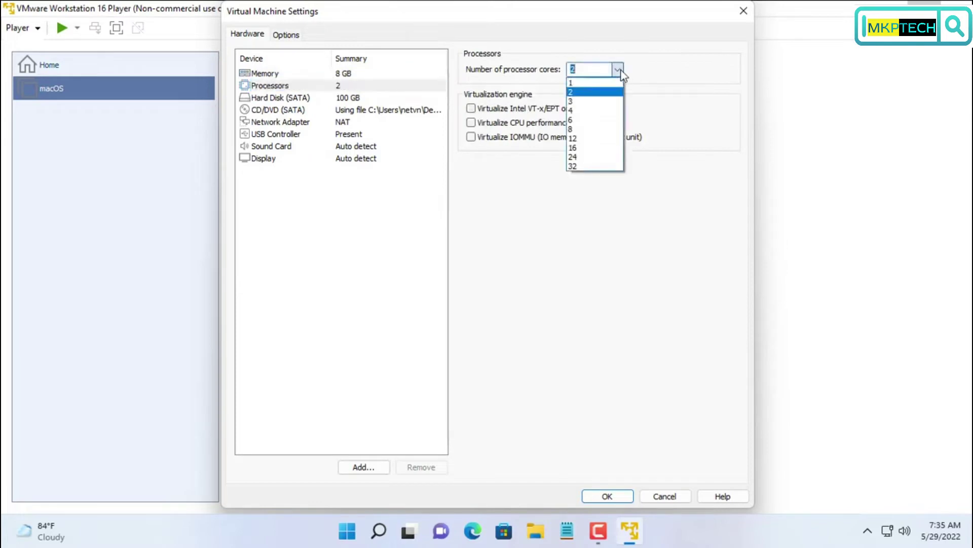
left_click(603, 110)
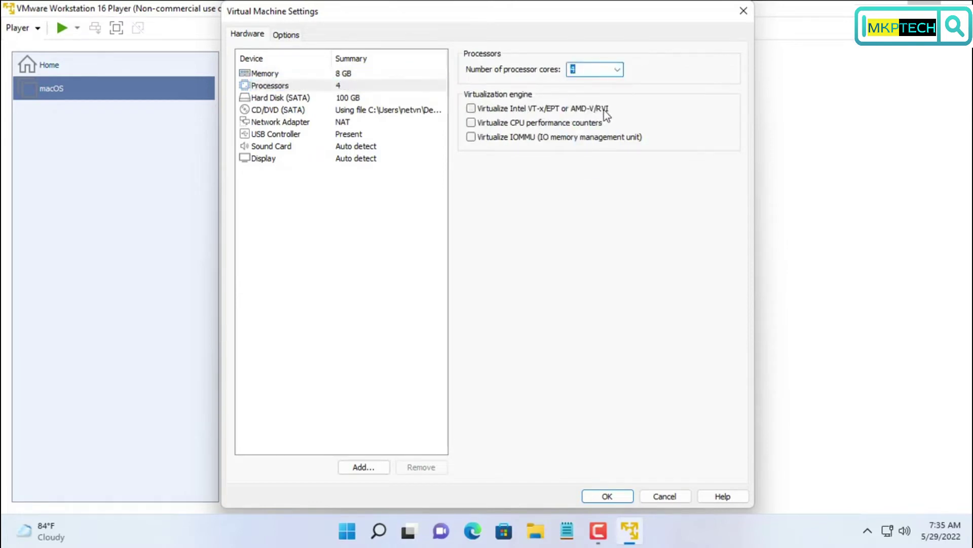
Check the network adapter, save the hardware settings, and power on the macOS virtual machine.
left_click(327, 122)
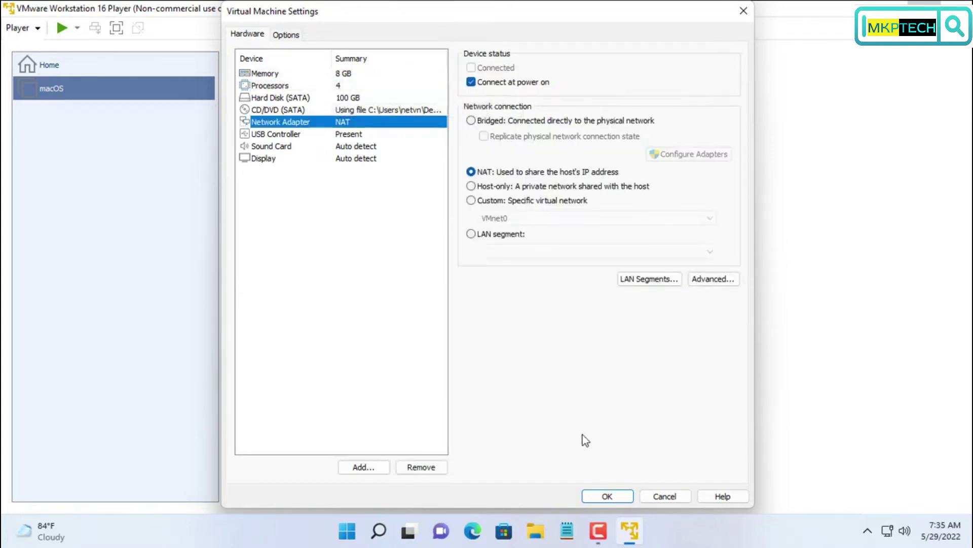
left_click(603, 496)
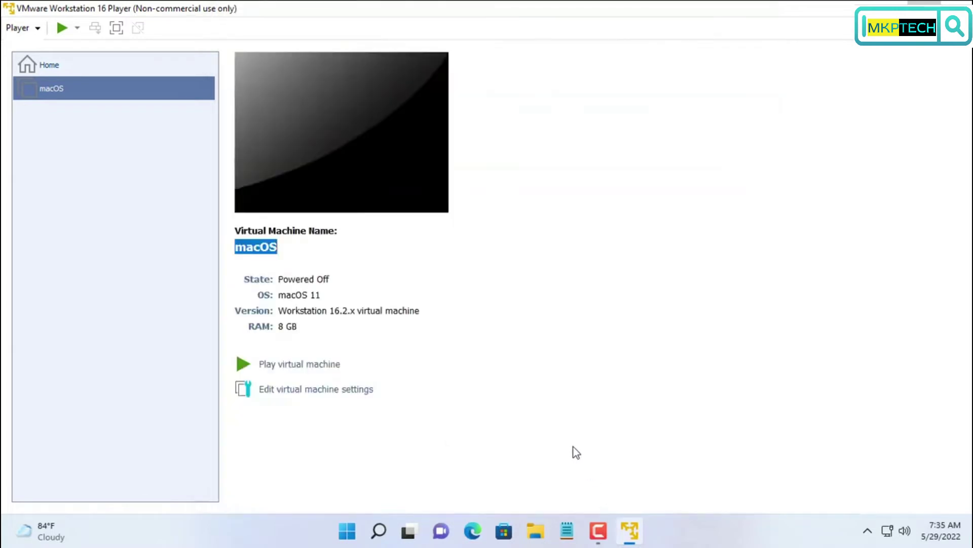
left_click(300, 367)
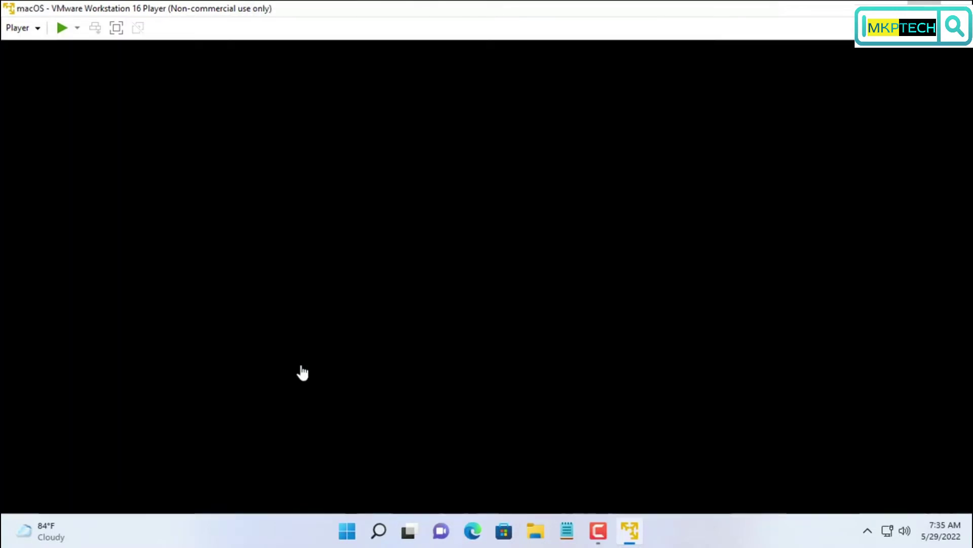
With the virtual machine in full screen, accept English as the setup language and open Disk Utility.
left_click(116, 27)
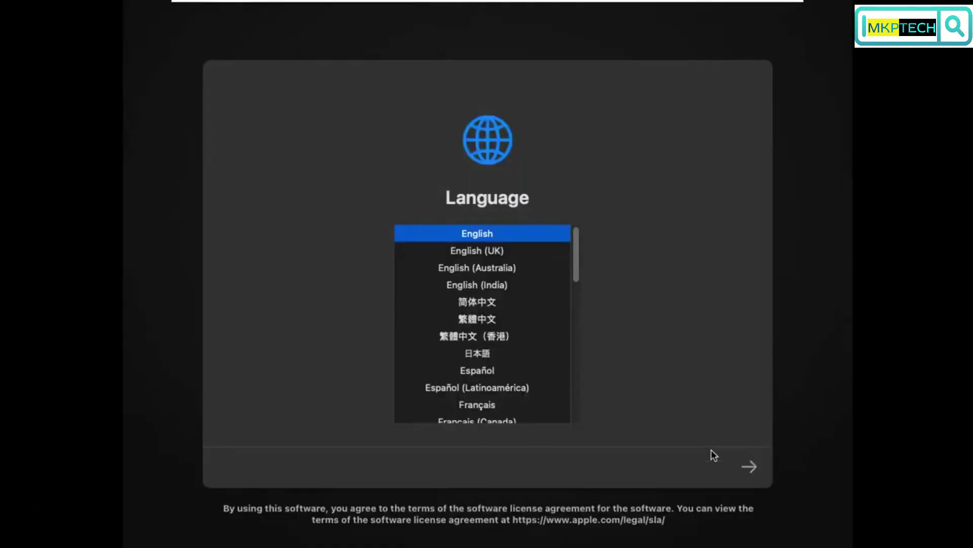
left_click(753, 473)
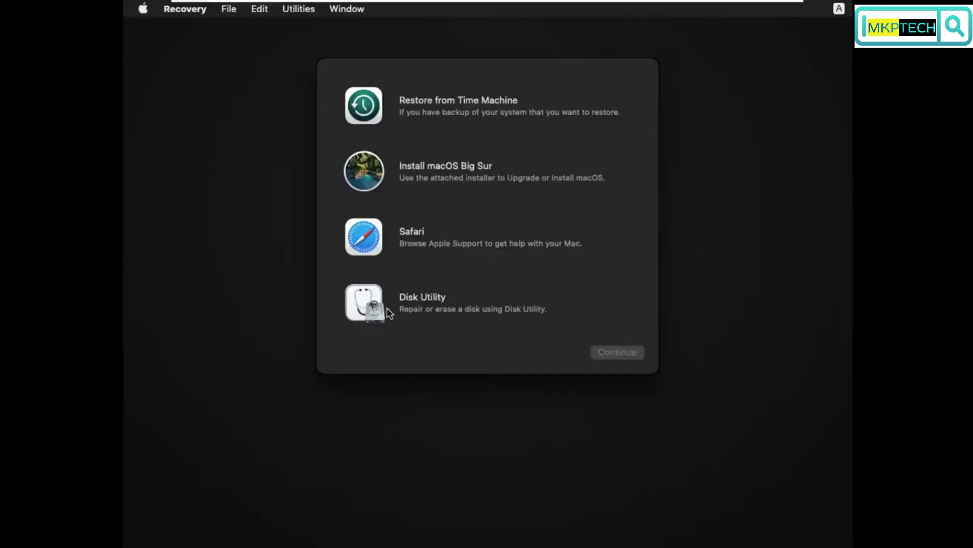
left_click(402, 306)
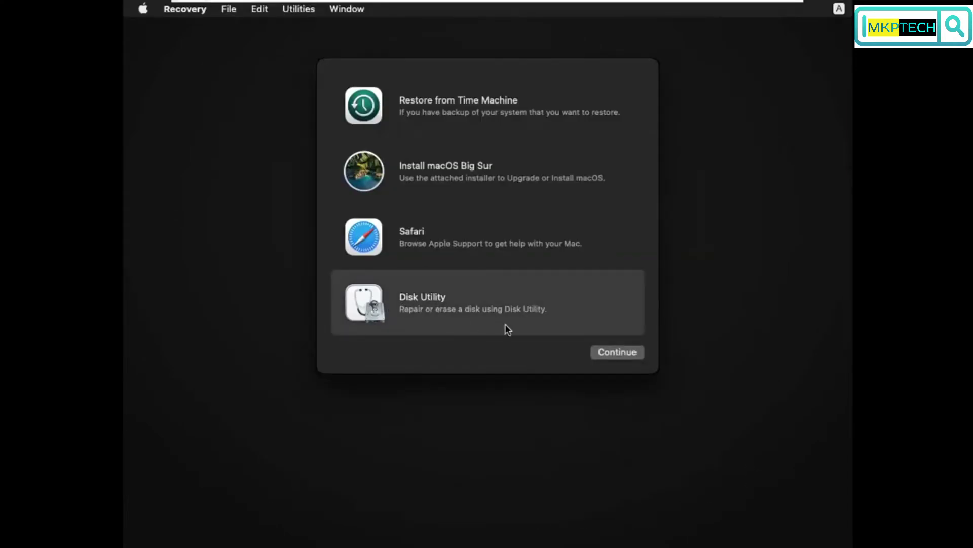
left_click(609, 350)
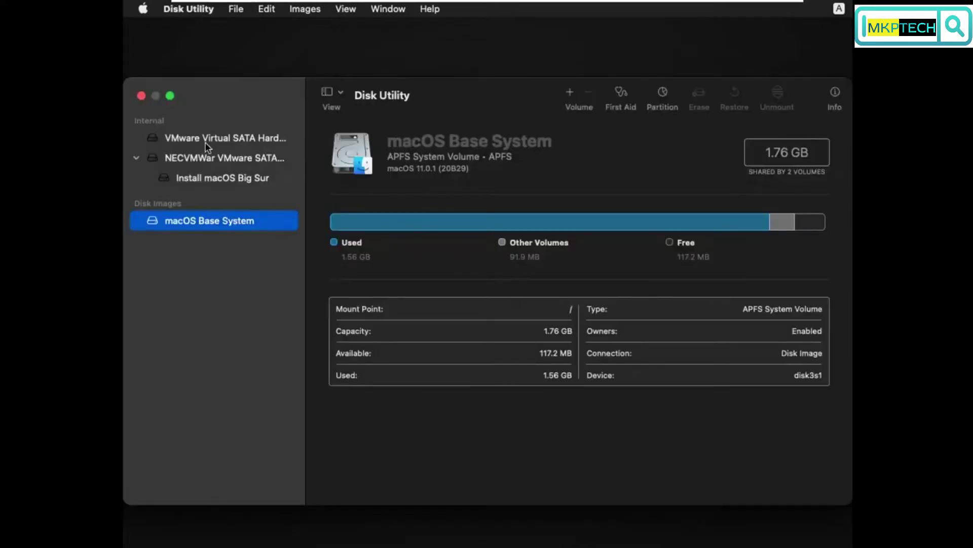
Erase VMware Virtual SATA Hard Drive Media as an APFS disk named macos with a GUID Partition Map, and quit Disk Utility.
left_click(207, 139)
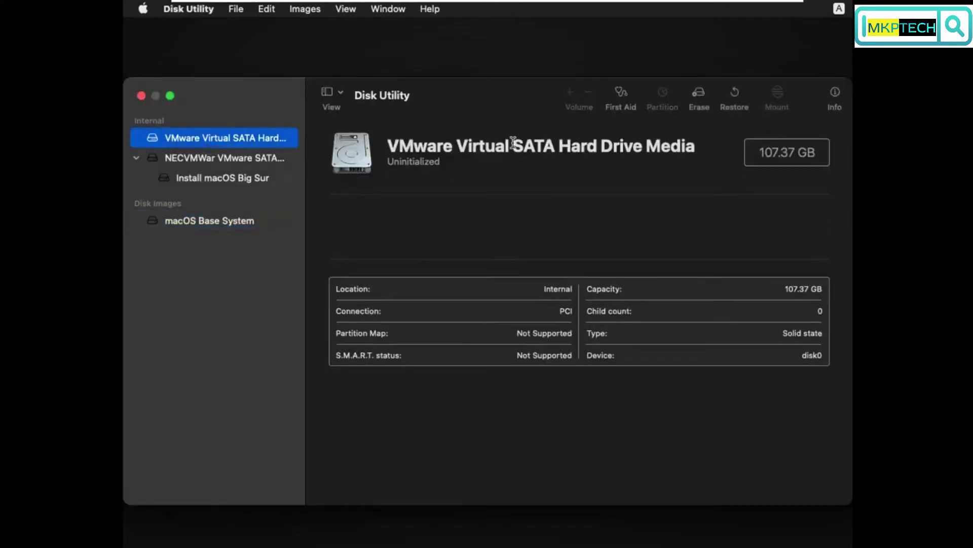
left_click(703, 95)
left_click(518, 287)
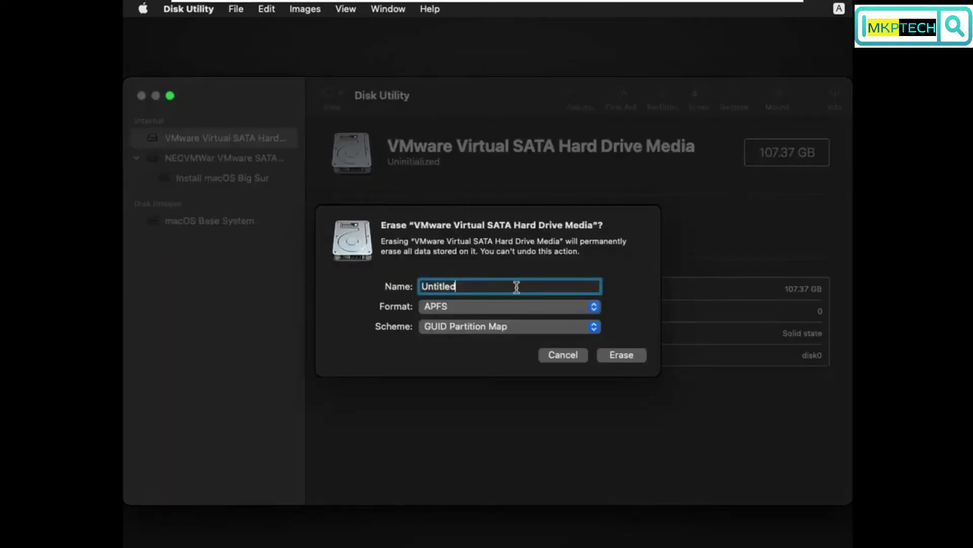
left_click_drag(513, 287, 406, 287)
type("macOS")
left_click(623, 354)
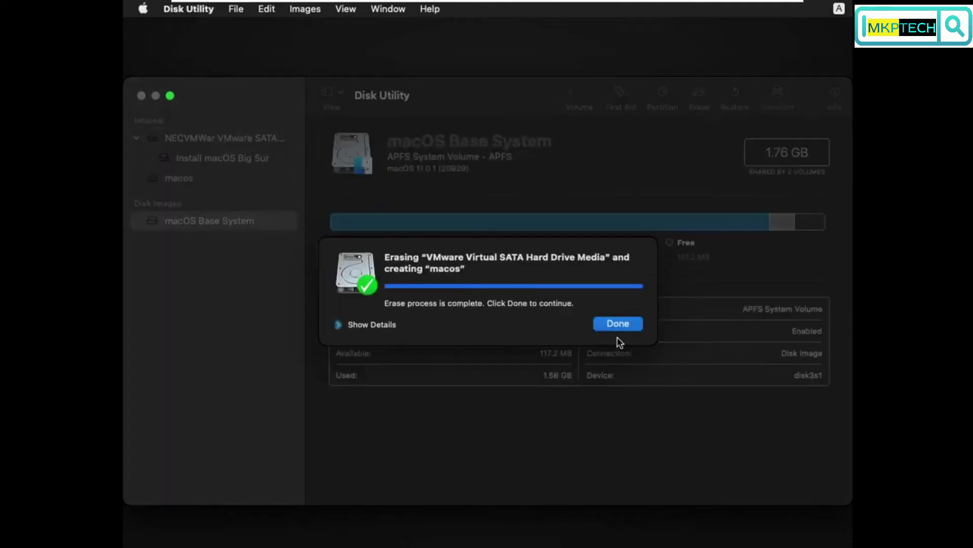
left_click(618, 324)
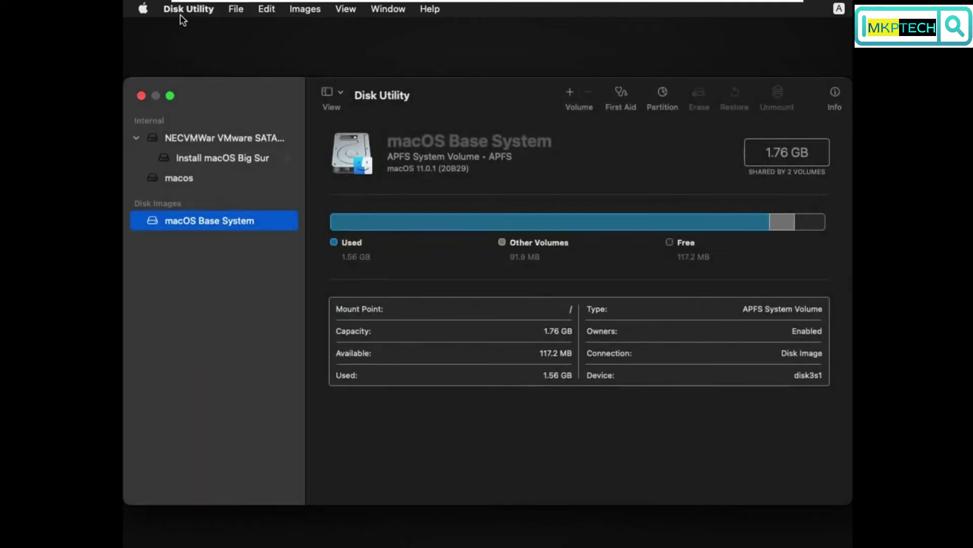
left_click(182, 10)
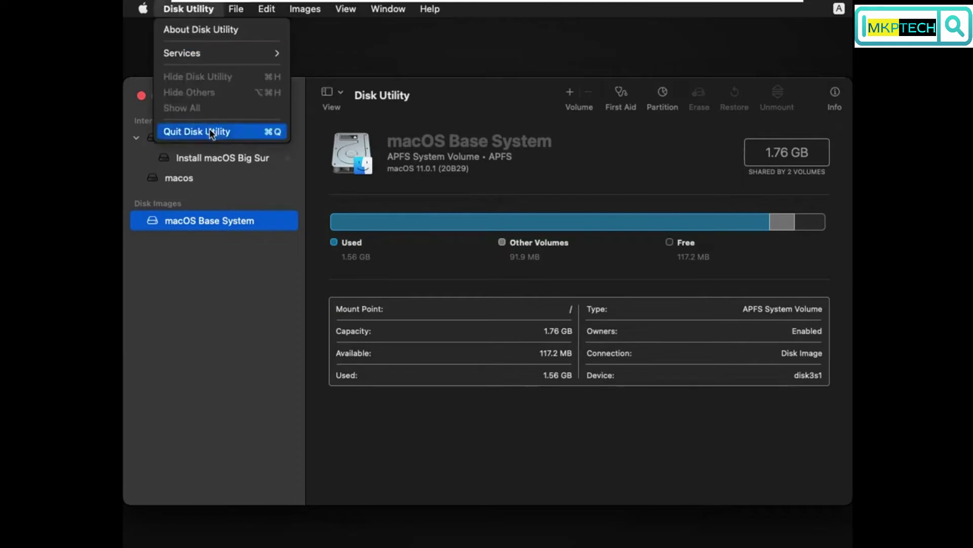
left_click(229, 134)
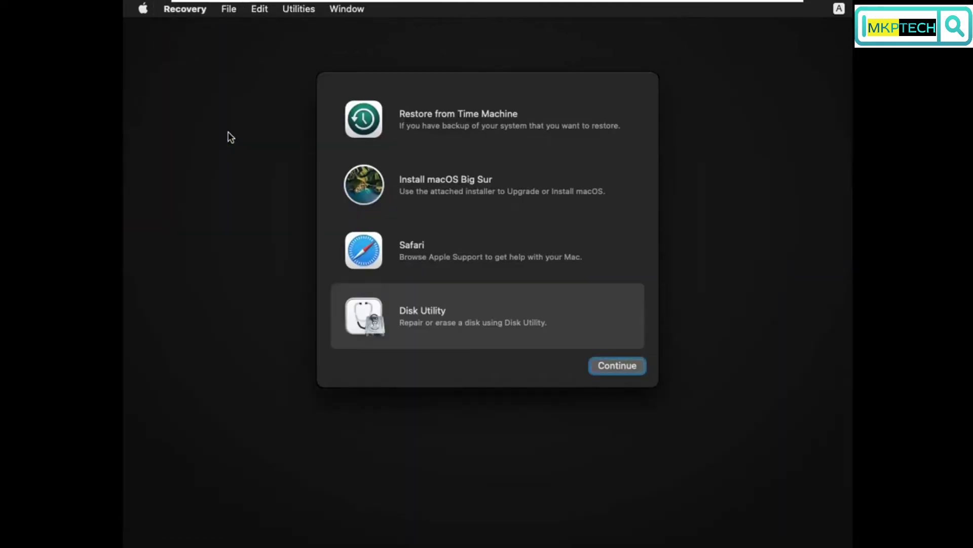
Install macOS Big Sur on the macos disk, agreeing to the software license agreement.
left_click(420, 185)
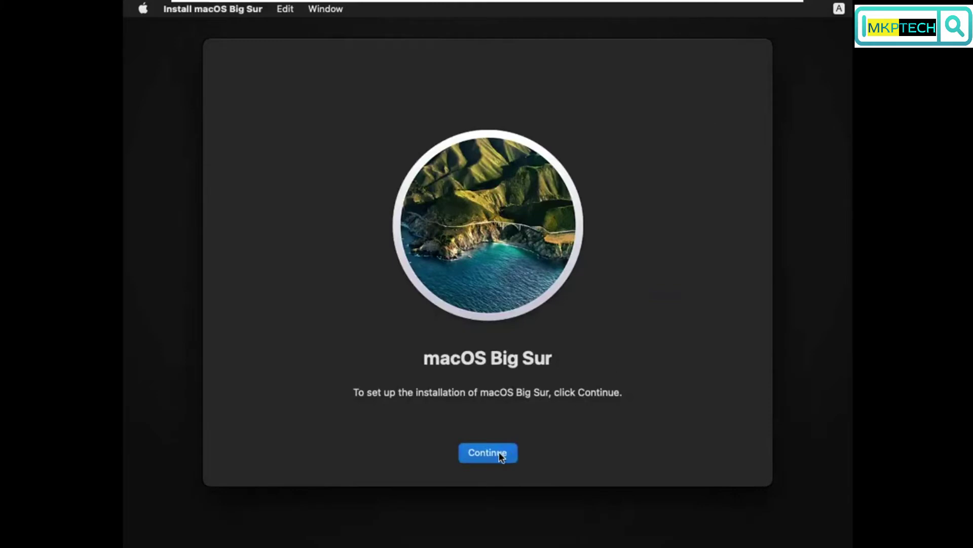
left_click(499, 451)
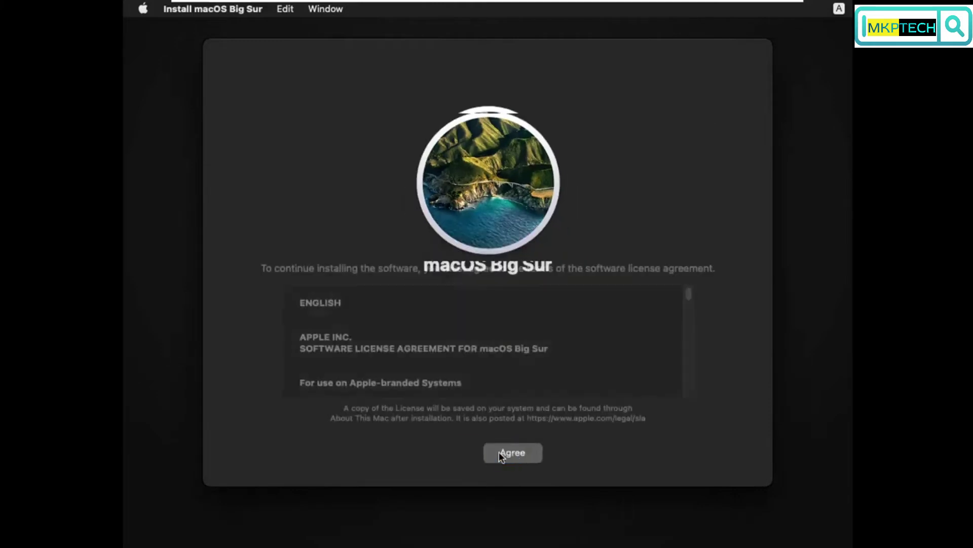
left_click(528, 456)
left_click(487, 361)
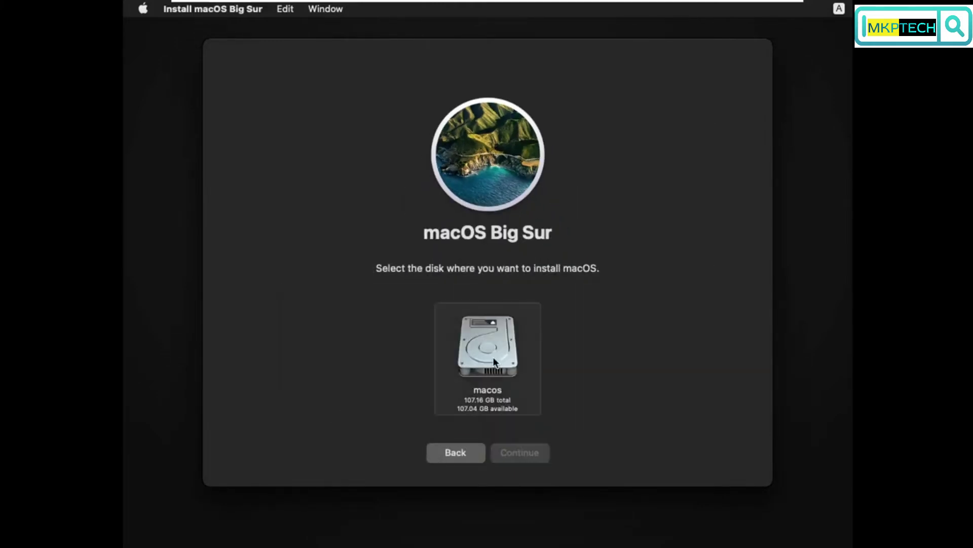
left_click(535, 453)
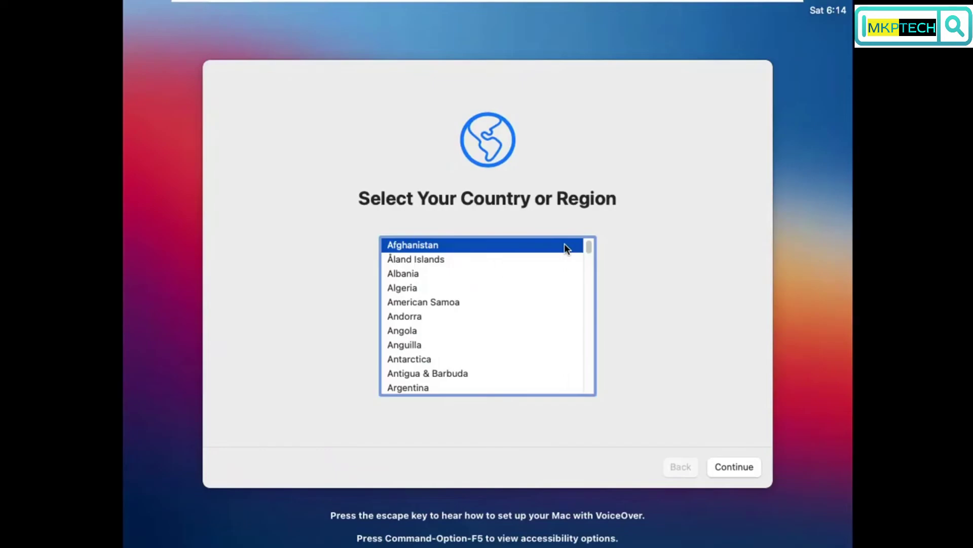
Select United States as the country or region and continue through the setup pages up to Migration Assistant.
scroll(575, 351, "down", 20)
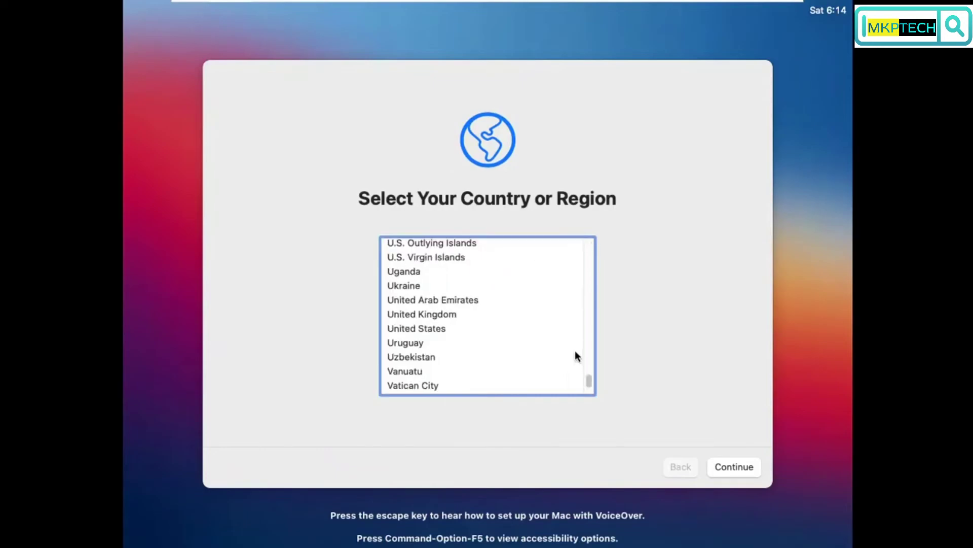
left_click(437, 330)
left_click(720, 467)
left_click(728, 466)
left_click(727, 467)
left_click(728, 467)
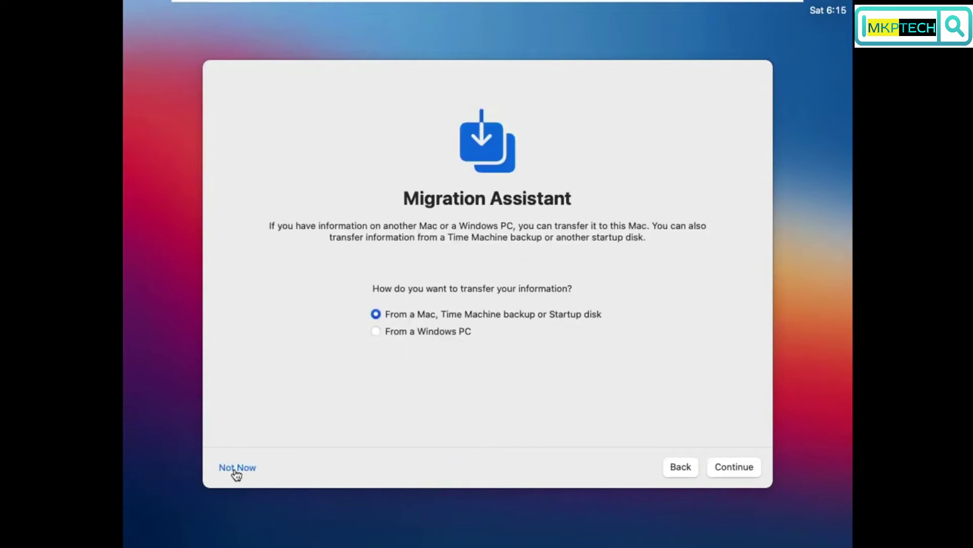
Skip the Migration Assistant transfer and the following optional setup, and agree to the macOS Software License Agreement.
left_click(236, 471)
left_click(256, 468)
left_click(528, 341)
left_click(740, 467)
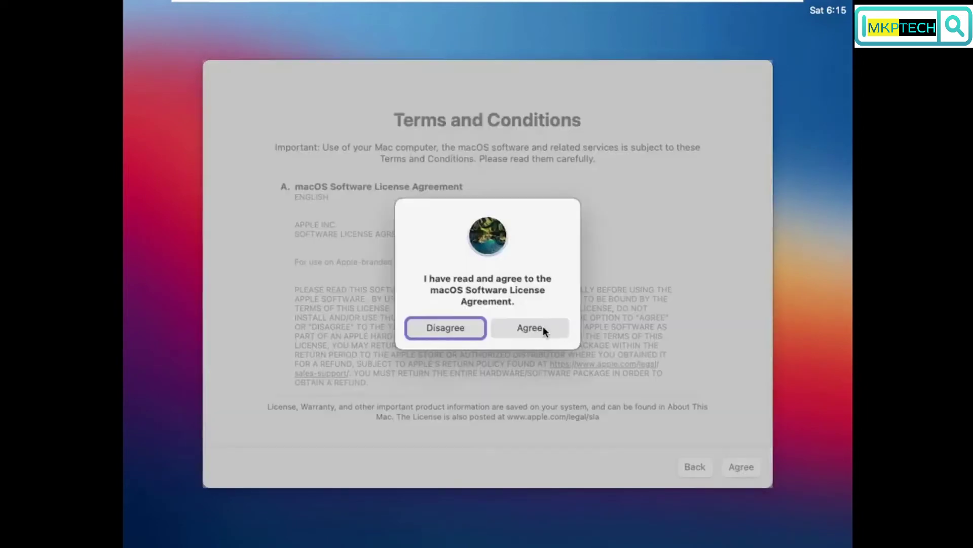
left_click(537, 328)
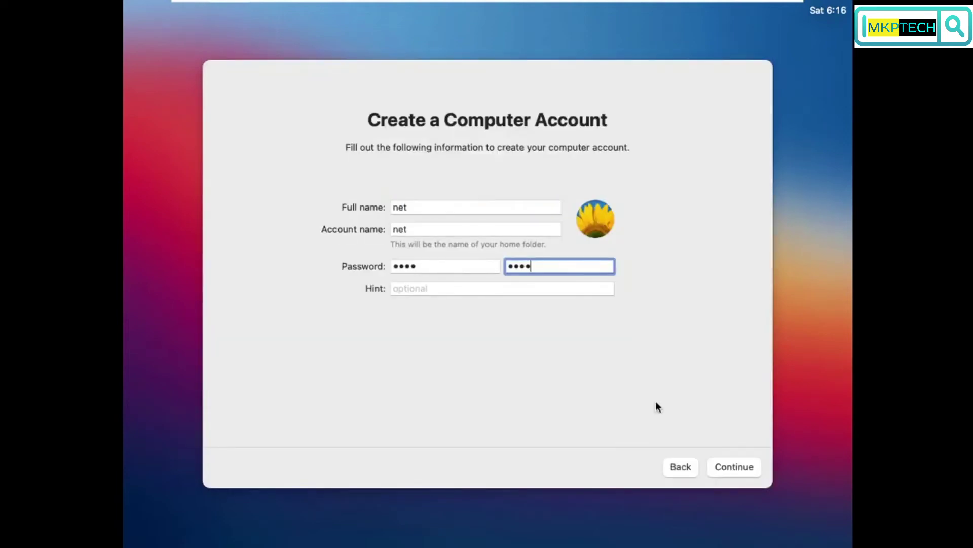
Submit the computer account details, postpone the optional setup that follows, and continue with Ask Siri disabled.
left_click(723, 466)
left_click(246, 467)
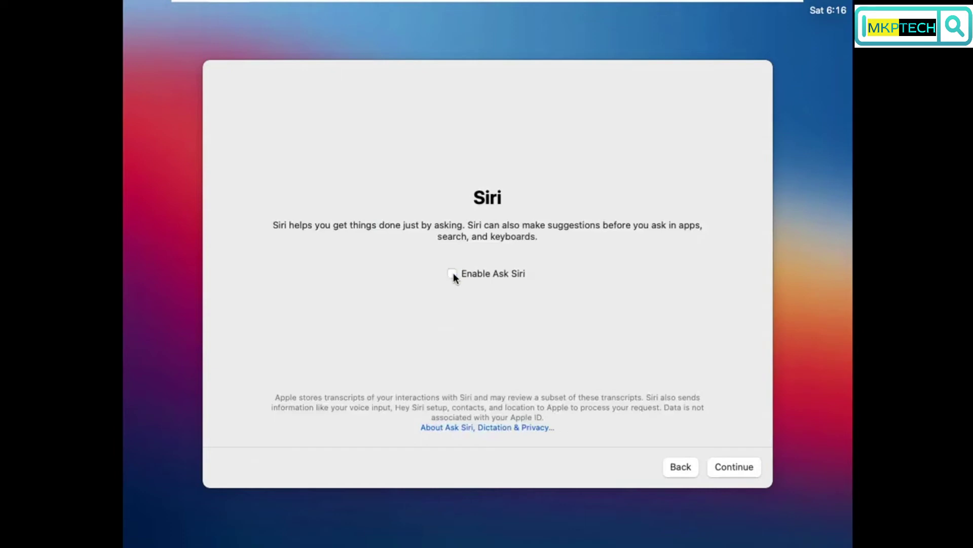
left_click(735, 466)
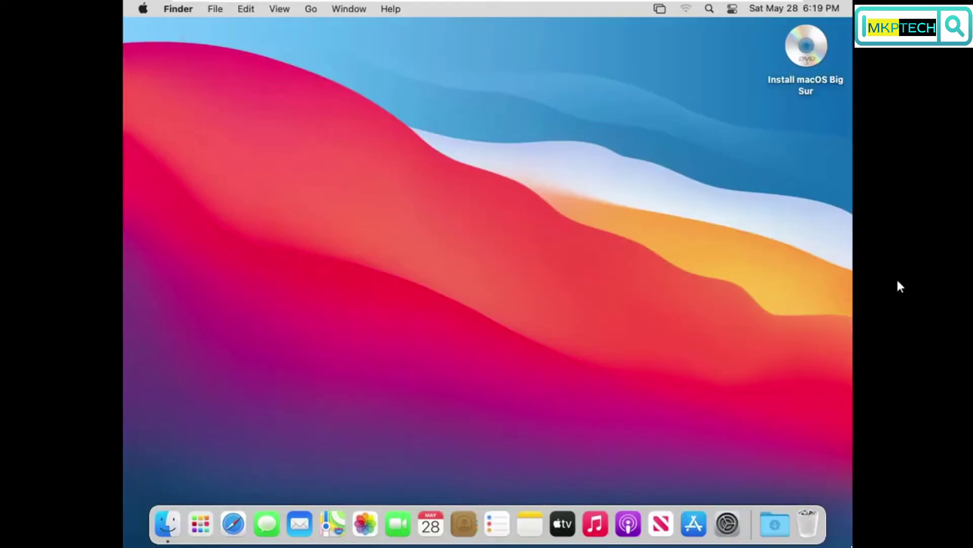
Eject the Install macOS Big Sur disc and set the virtual machine's CD/DVD (SATA) drive to the VMware Tools ISO image on the Desktop.
right_click(810, 61)
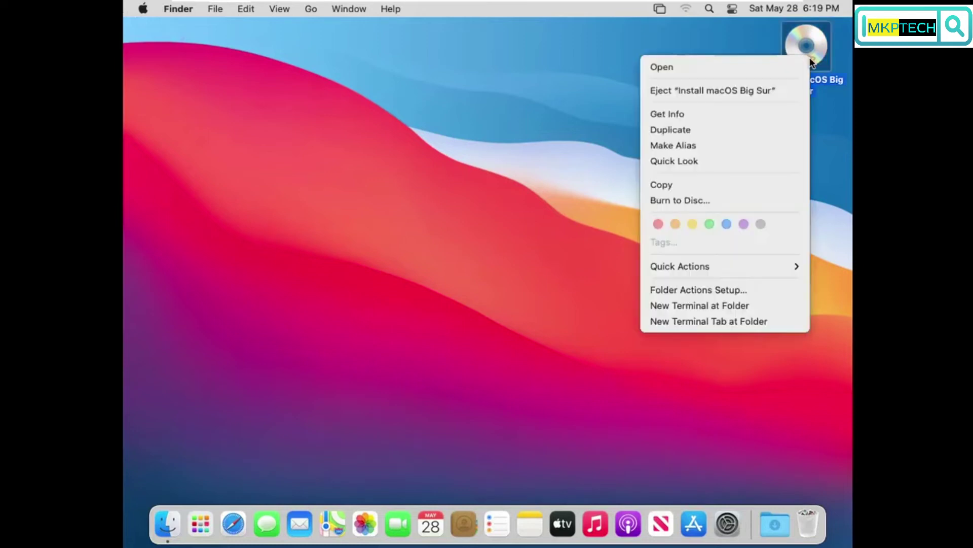
left_click(783, 93)
left_click(226, 9)
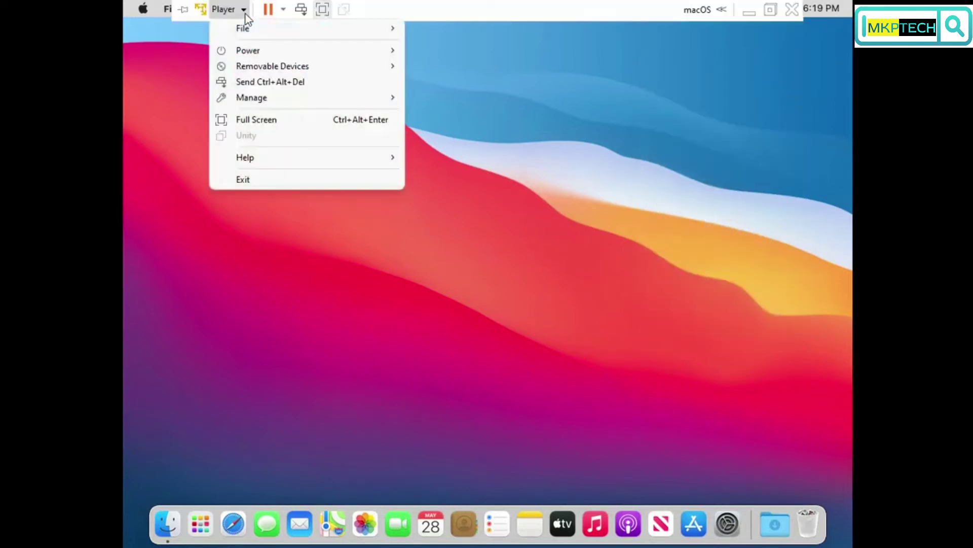
mouse_move(259, 69)
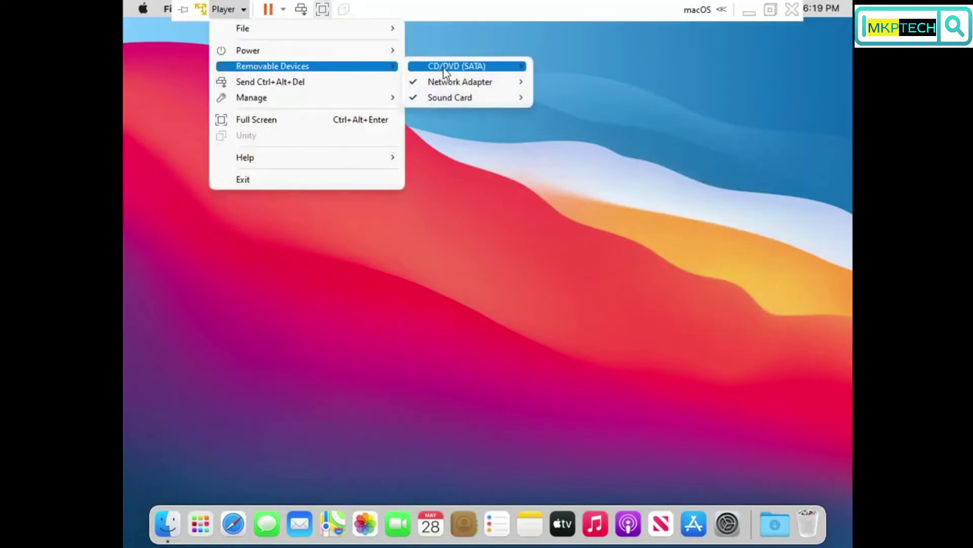
mouse_move(447, 70)
left_click(558, 88)
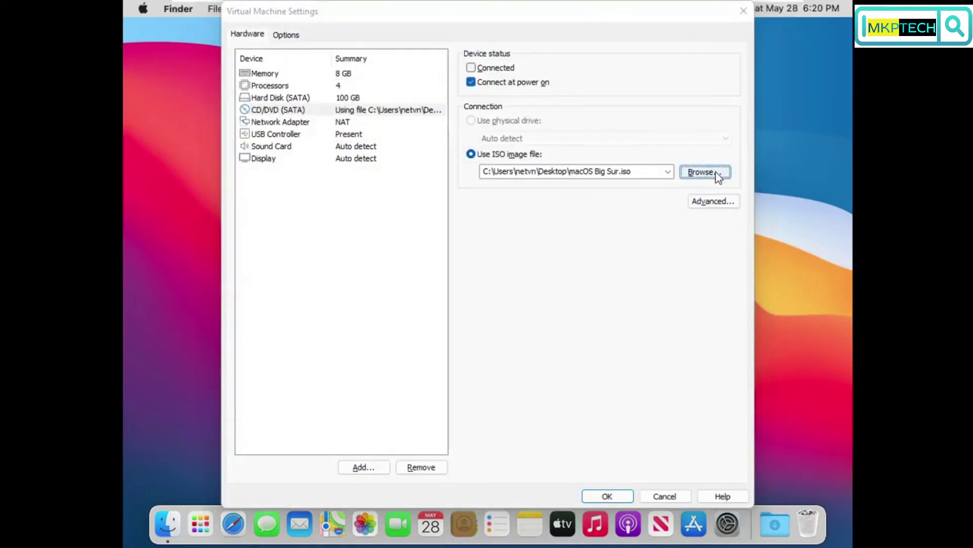
left_click(716, 172)
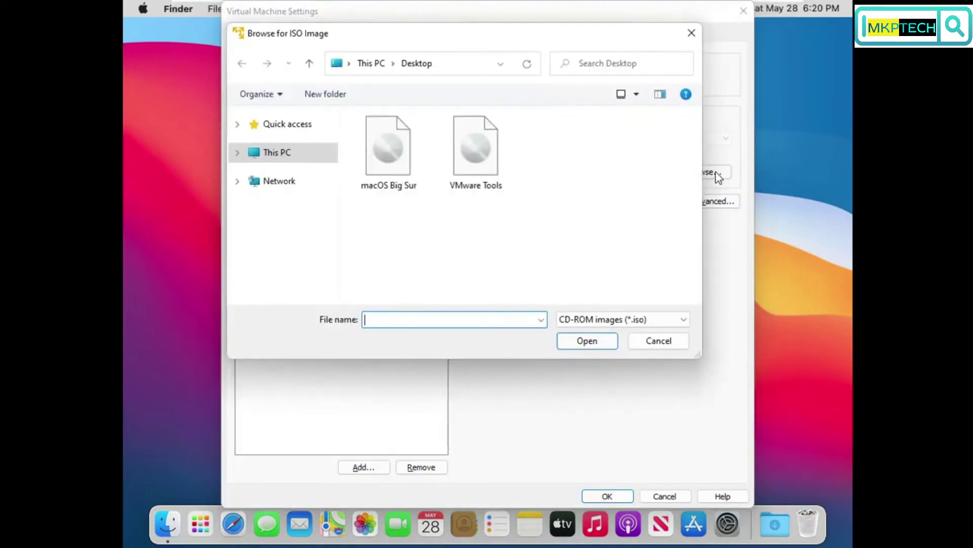
left_click(478, 170)
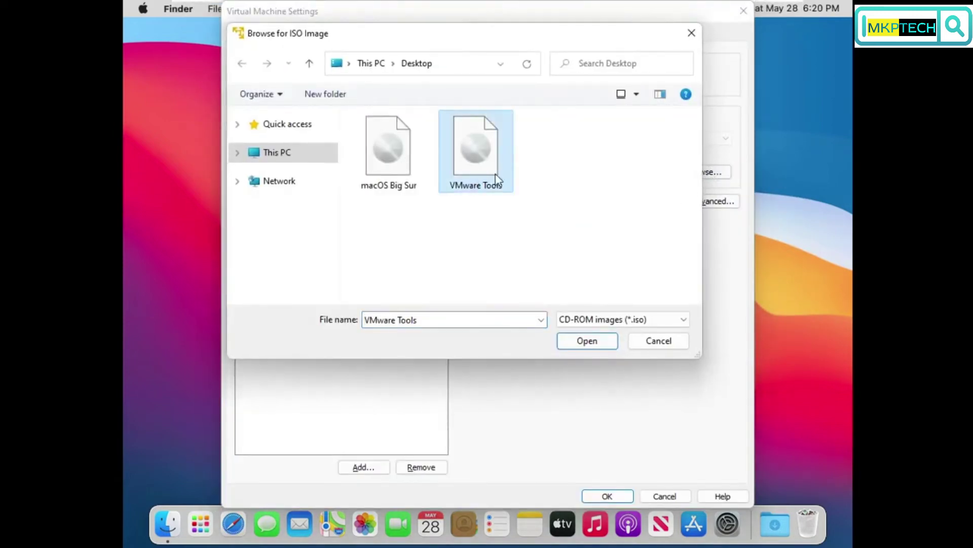
left_click(587, 341)
left_click(606, 497)
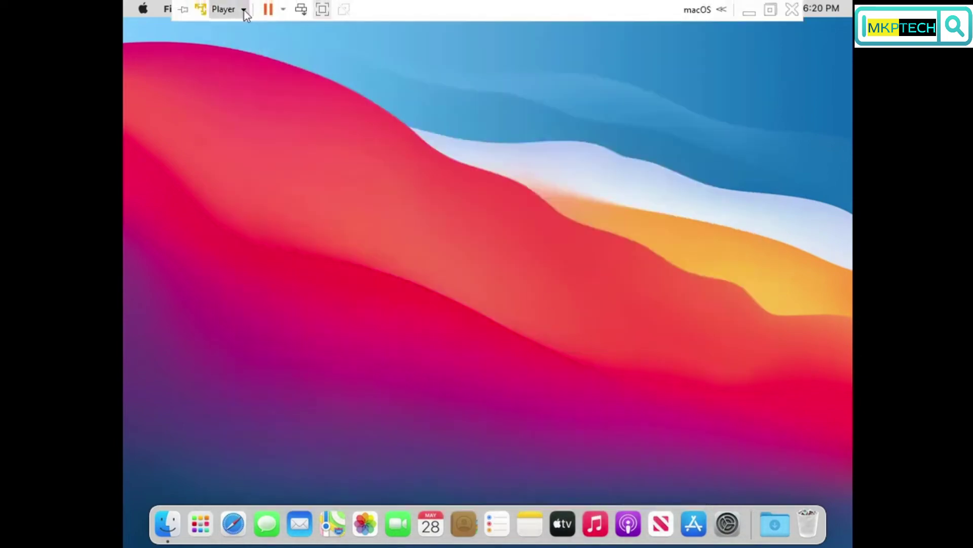
Connect the virtual machine's CD/DVD (SATA) drive so that the VMware Tools disc mounts in macOS.
left_click(244, 10)
mouse_move(255, 67)
mouse_move(418, 66)
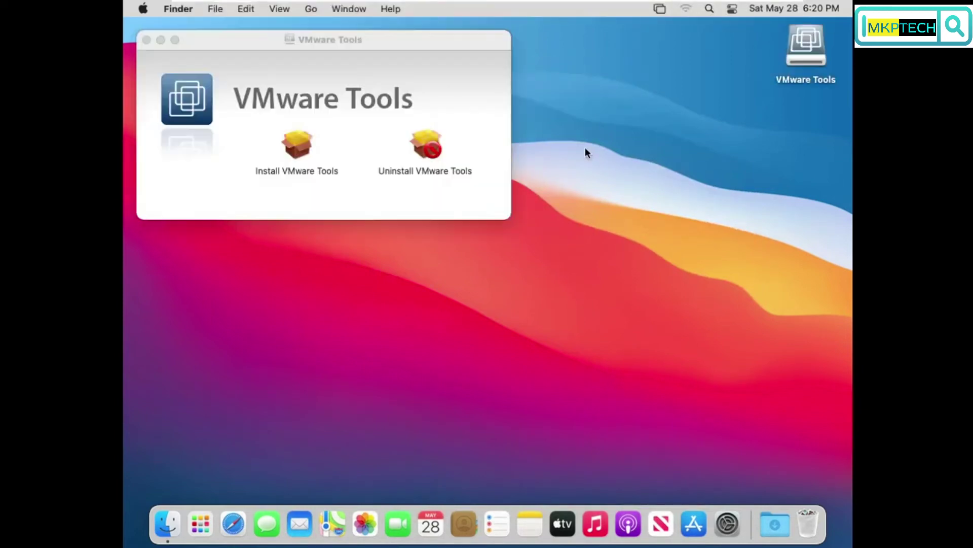
Run the VMware Tools installer as a standard install on the macos disk, authorizing it with the account password.
left_click(303, 153)
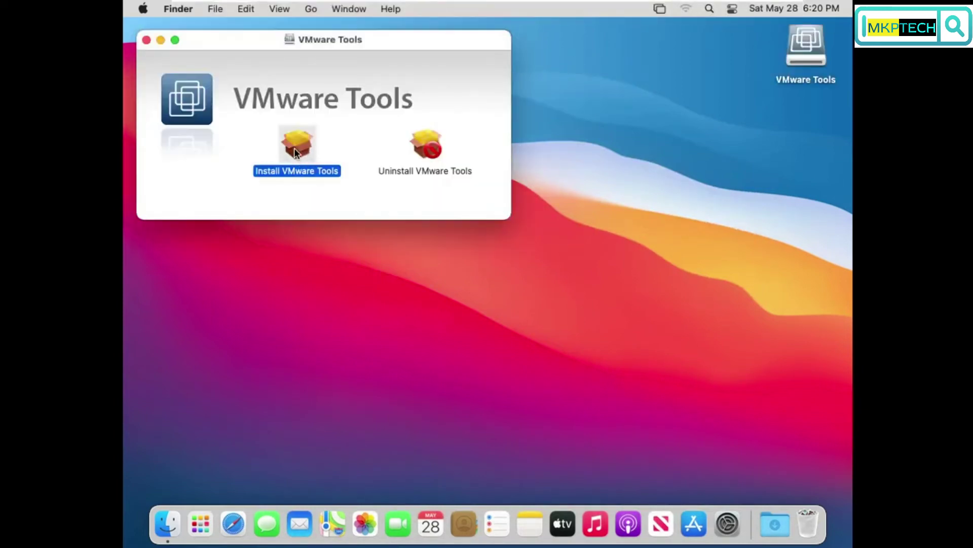
double_click(295, 148)
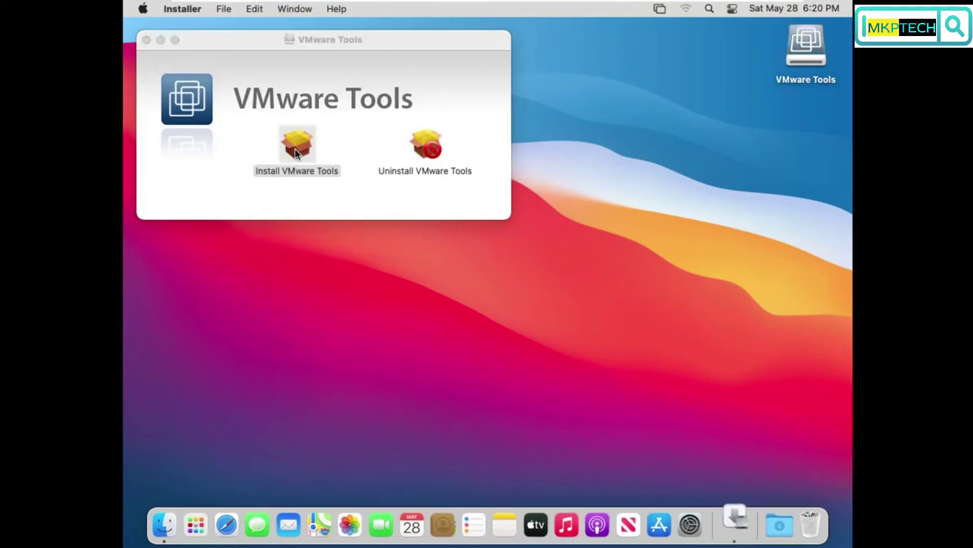
left_click(663, 381)
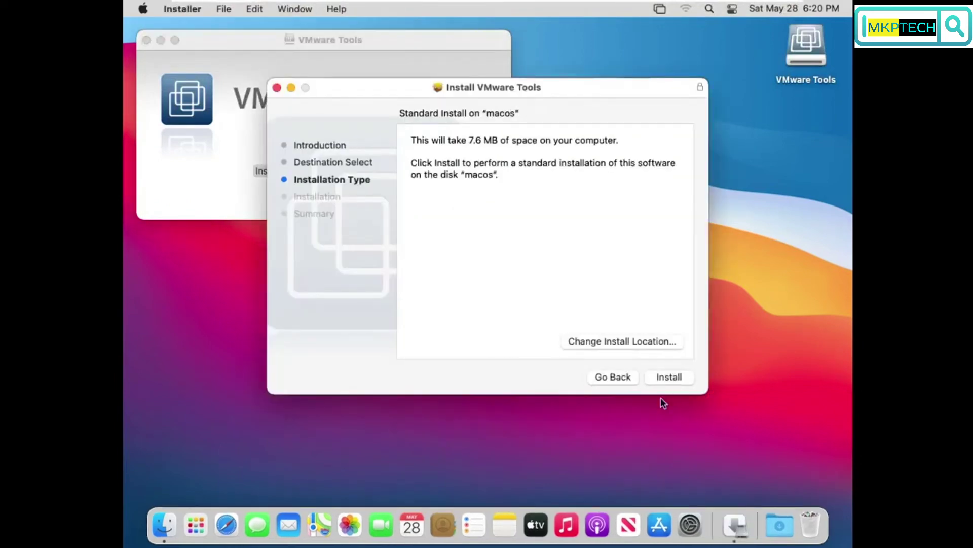
left_click(665, 376)
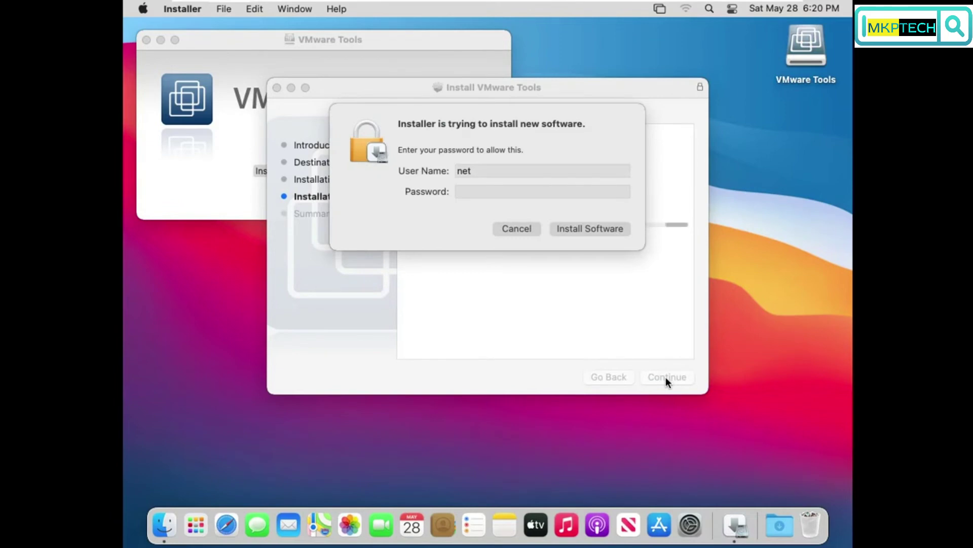
type("••••")
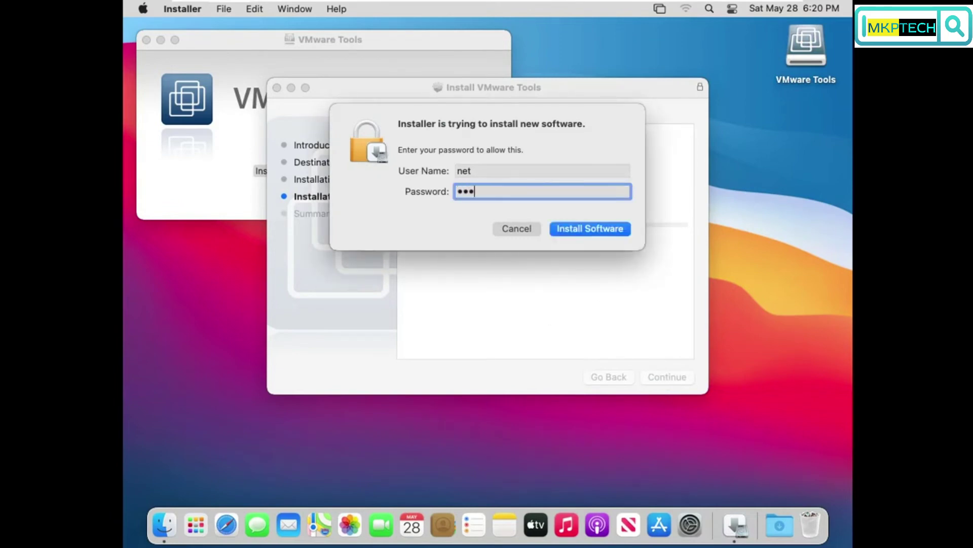
left_click(571, 227)
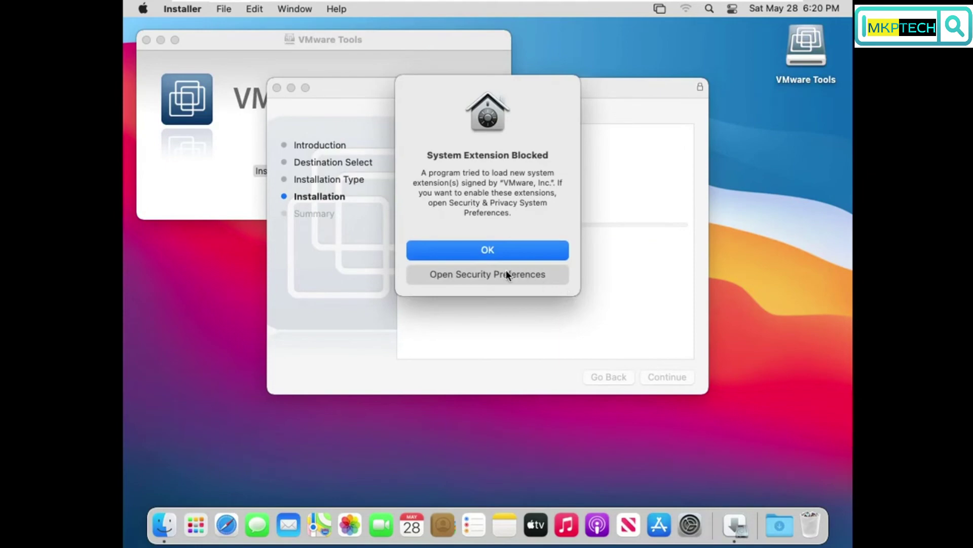
Unlock Security & Privacy preferences with the account password, allow the blocked VMware, Inc. system software, and dismiss the prompt that follows.
left_click(508, 273)
left_click(276, 451)
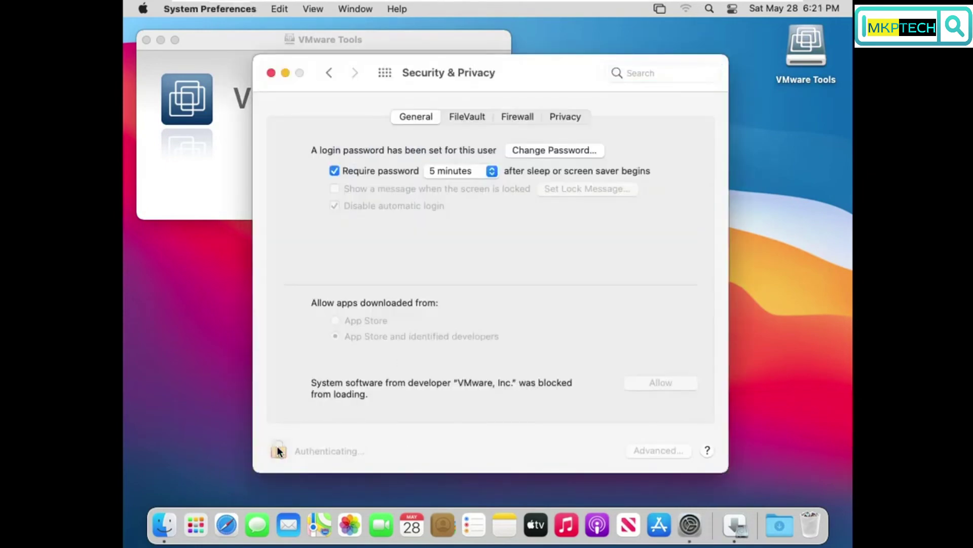
type("••••")
left_click(601, 319)
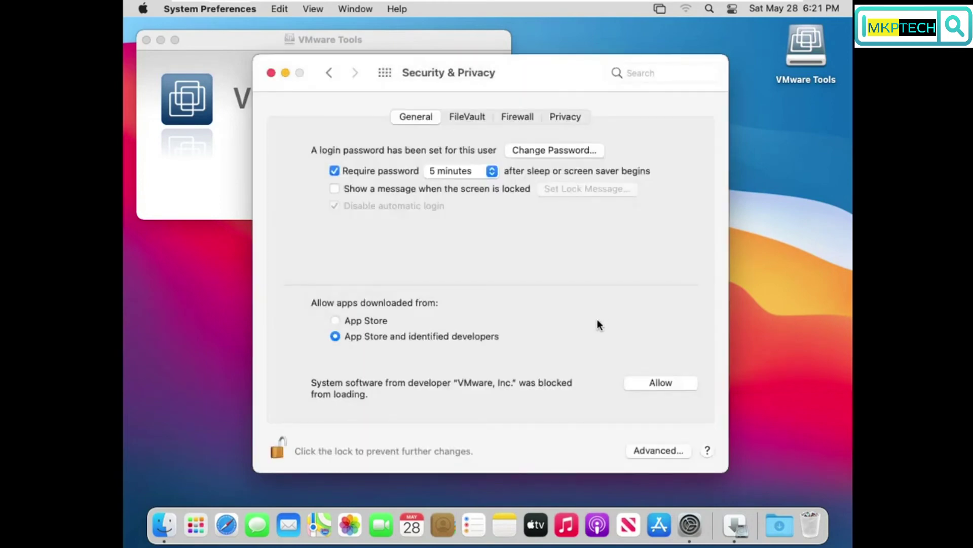
left_click(662, 384)
left_click(479, 314)
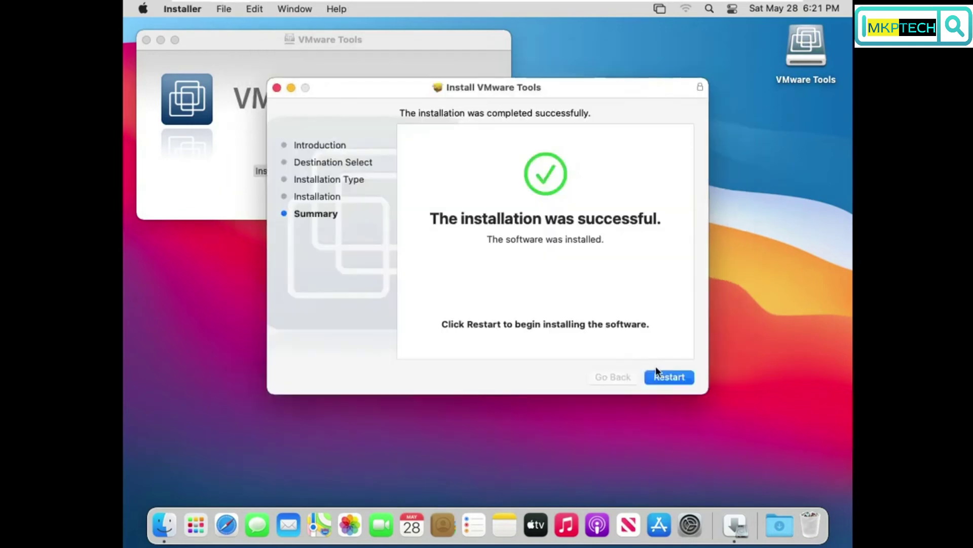
Restart macOS from the completed VMware Tools installer and log back in with the account password.
left_click(669, 377)
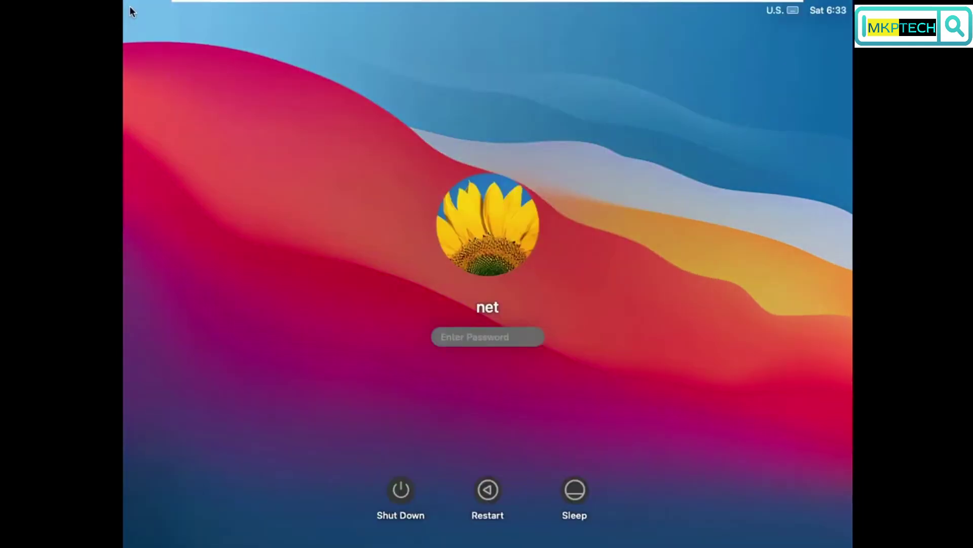
type("••••")
key("Return")
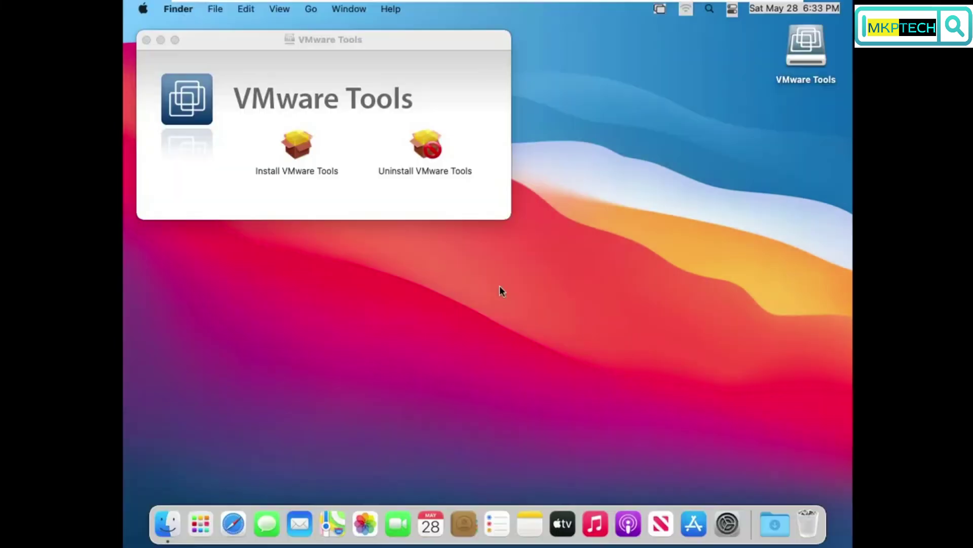
Take the virtual machine out of full screen and back in to refit the display, and close the VMware Tools window.
mouse_move(187, 1)
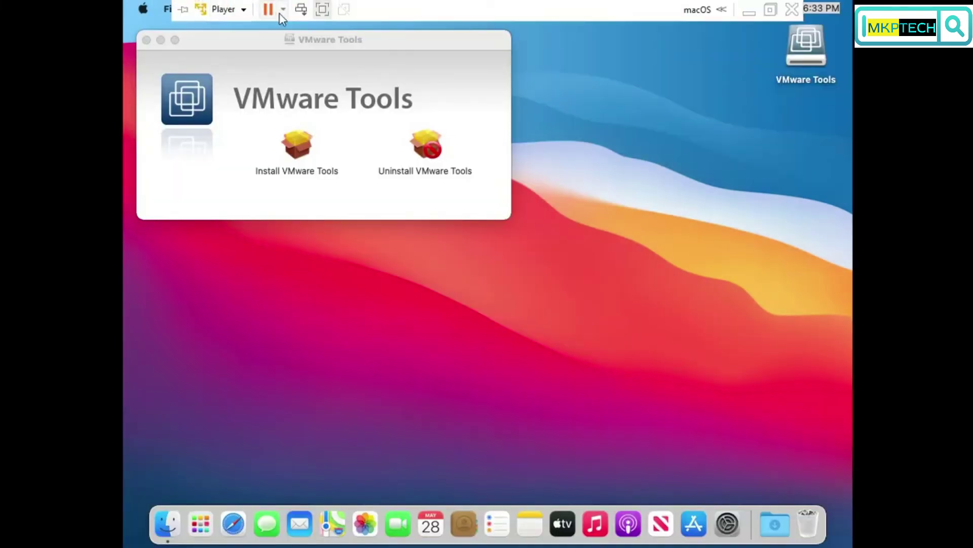
left_click(321, 10)
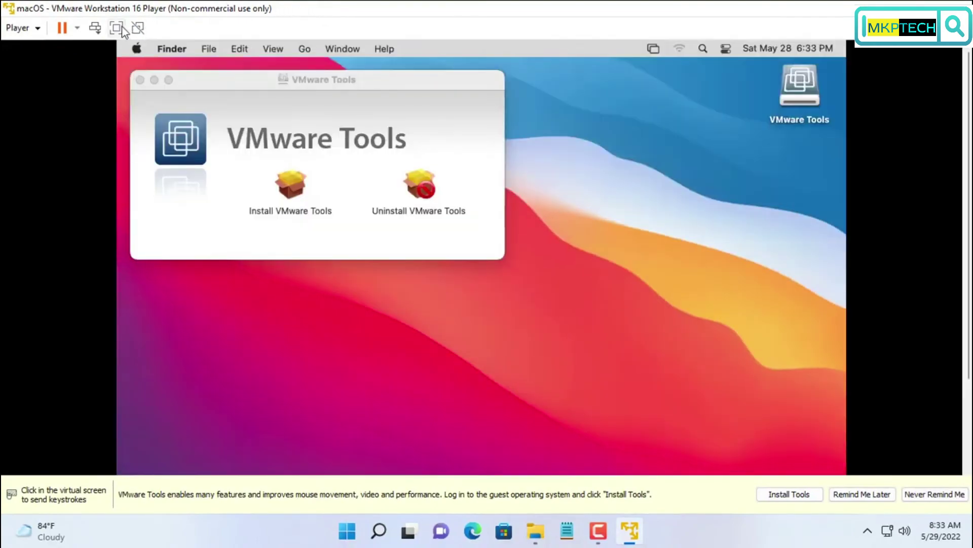
left_click(122, 27)
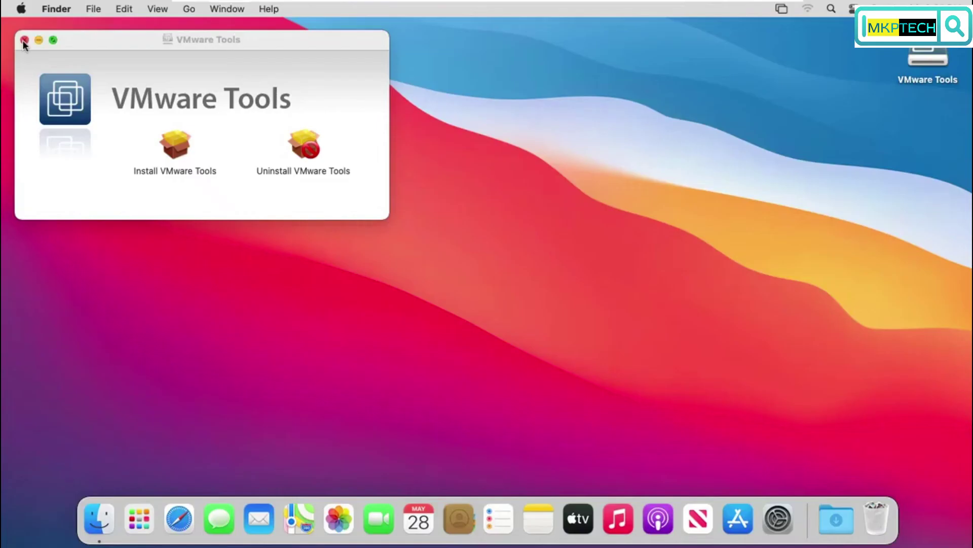
left_click(23, 41)
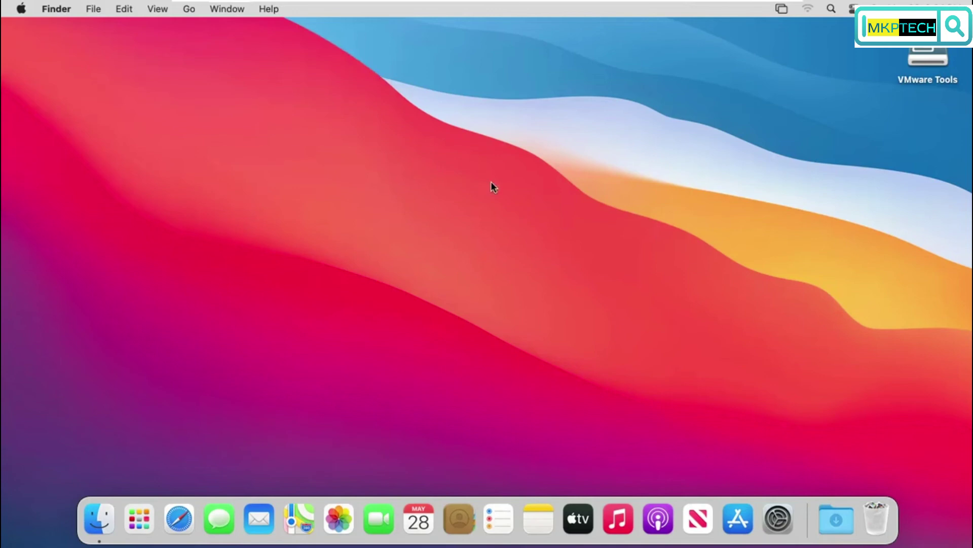
Open youtube.com in Safari to test the internet connection, and close the browser window.
left_click(180, 517)
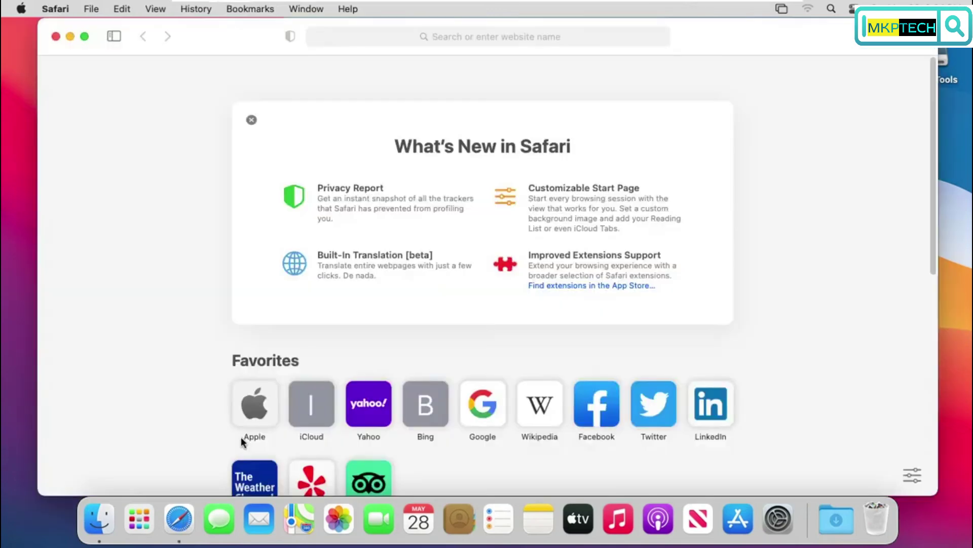
left_click(454, 36)
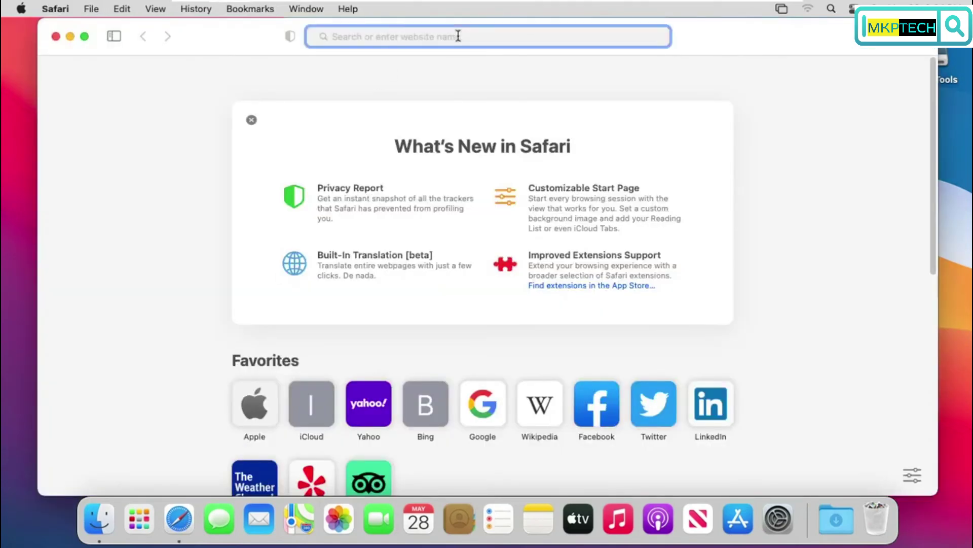
type("yout")
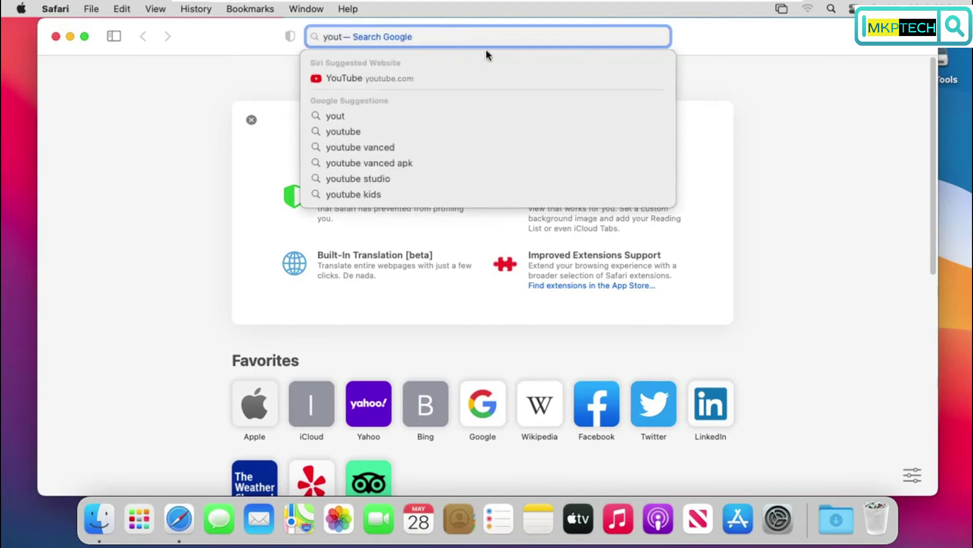
left_click(420, 77)
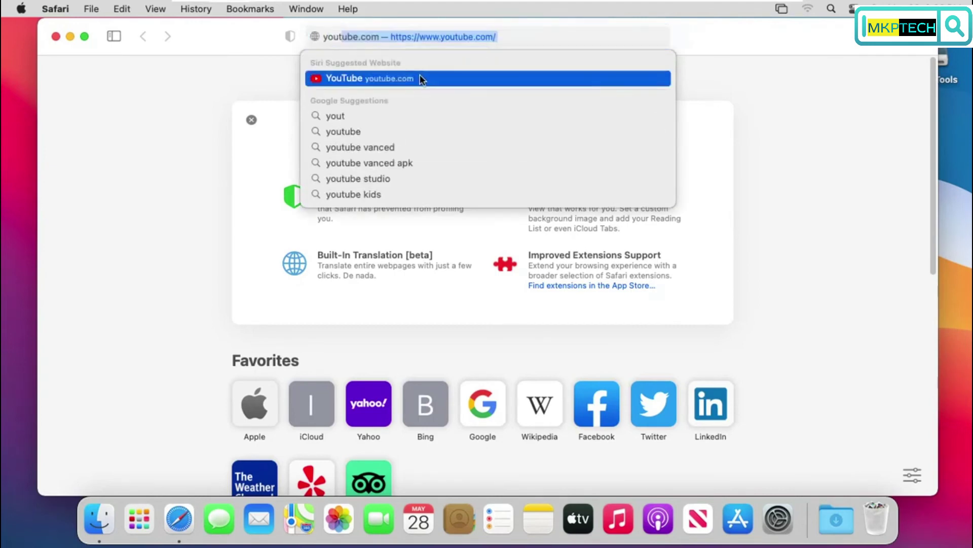
left_click(419, 77)
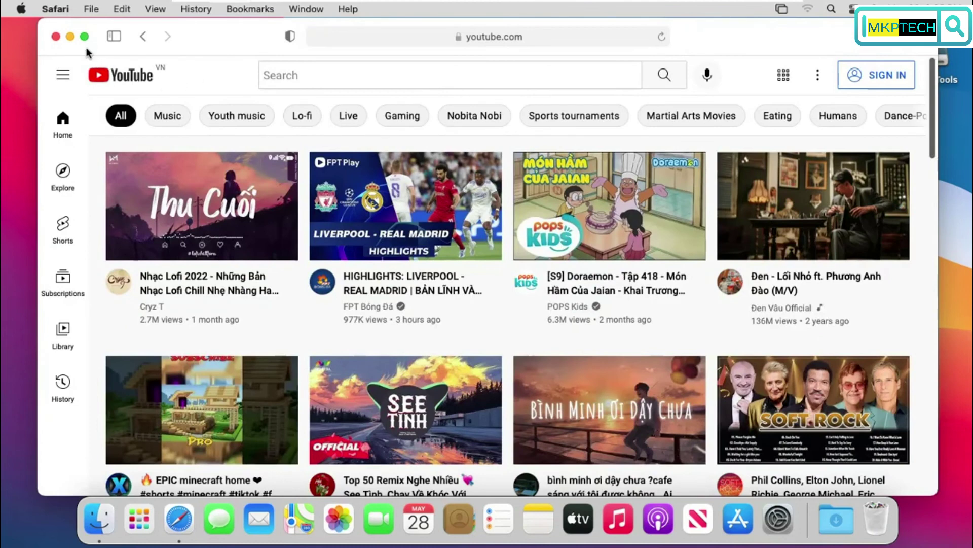
left_click(56, 36)
left_click(483, 218)
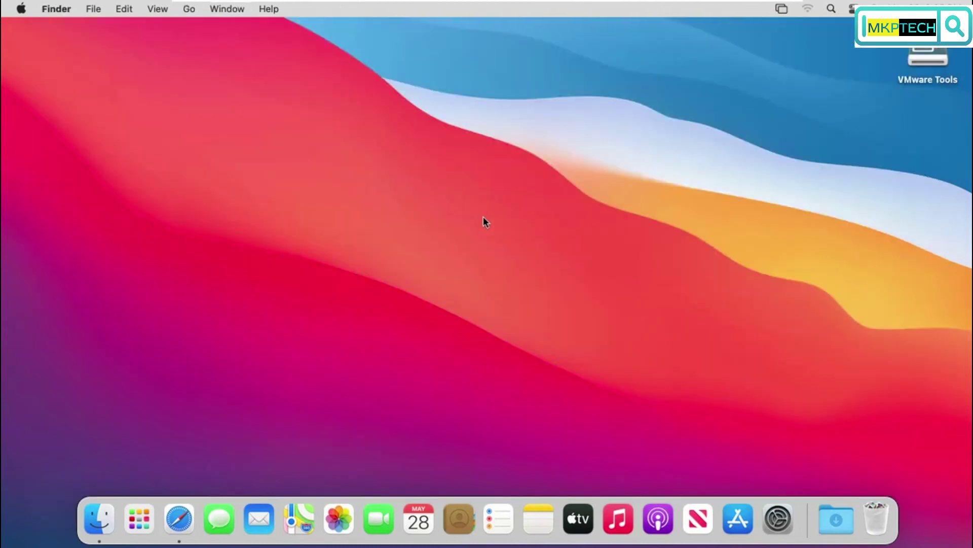
Check Software Update in System Preferences and start the upgrade to macOS Monterey 12.4.
left_click(778, 517)
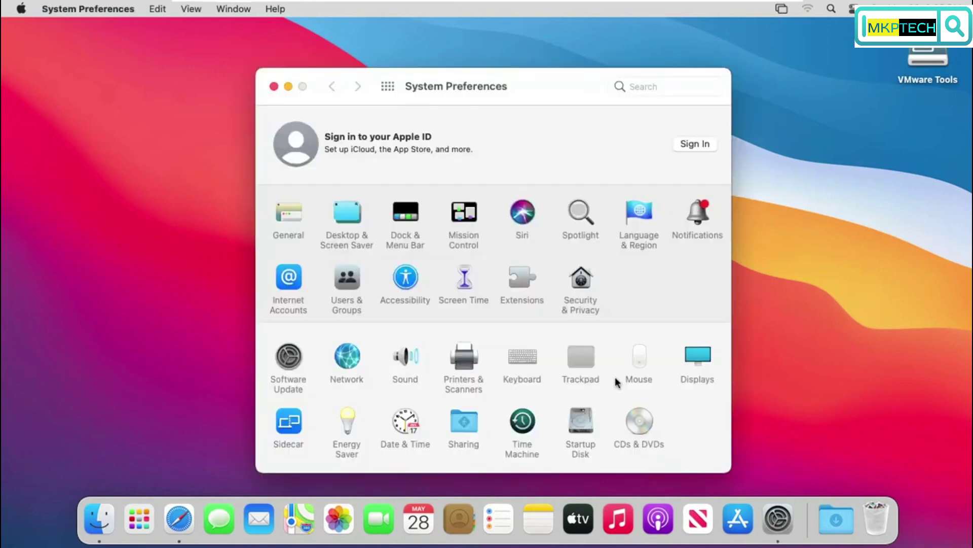
left_click(289, 357)
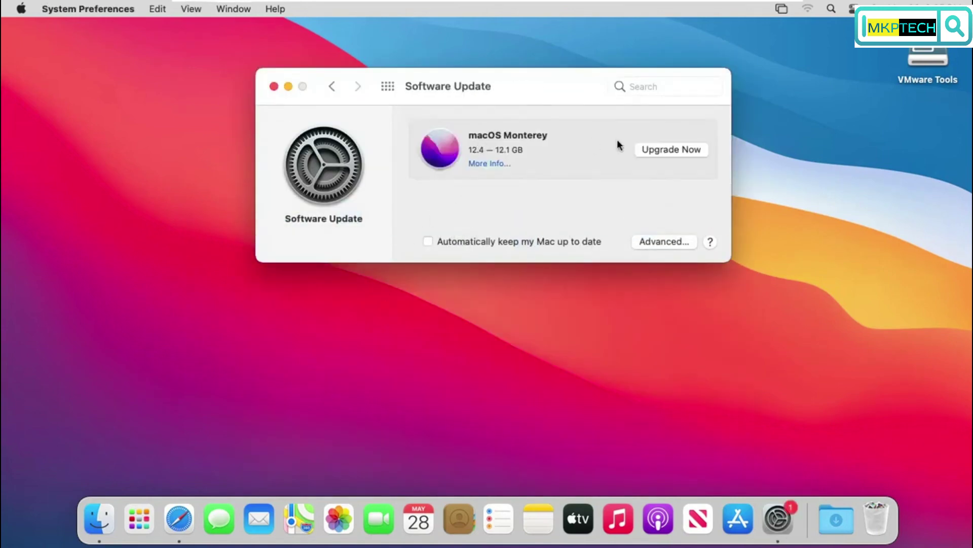
left_click(676, 151)
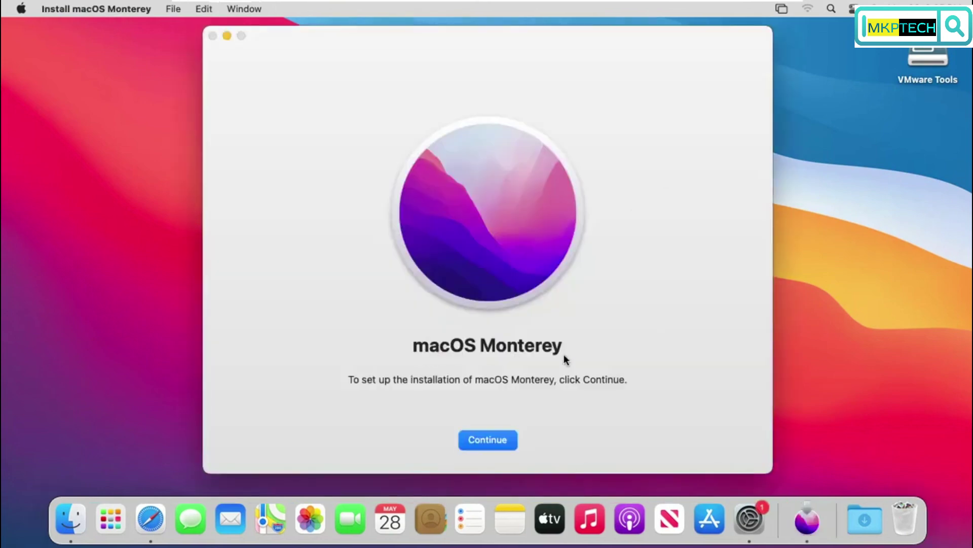
Accept the macOS Monterey license agreement, install onto the macos disk, and authorize the installation with the administrator password.
left_click(496, 443)
left_click(522, 445)
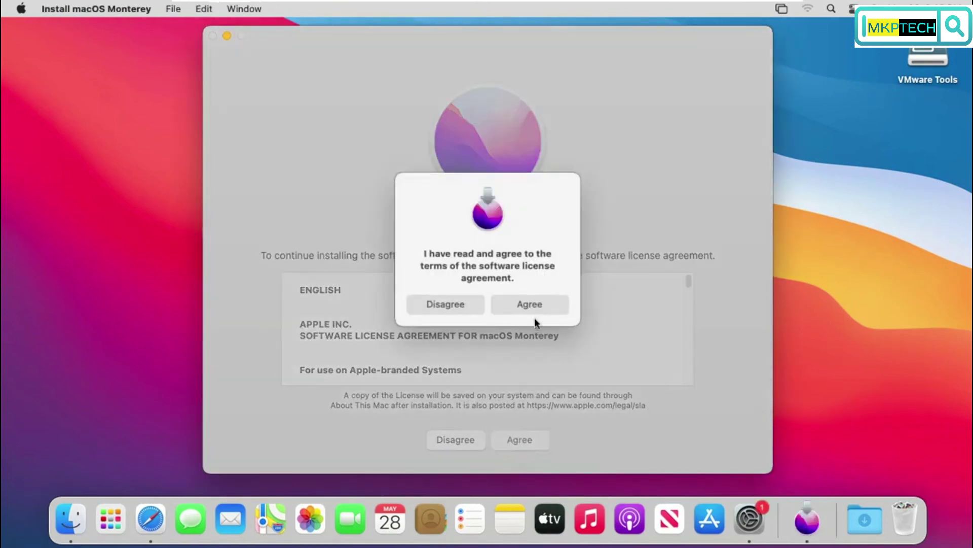
left_click(529, 304)
left_click(516, 439)
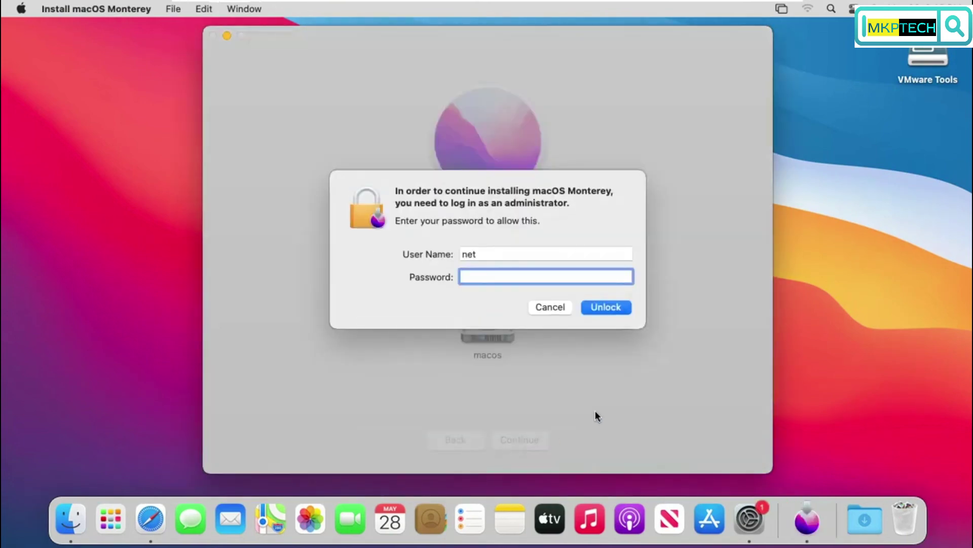
type("••••")
left_click(607, 308)
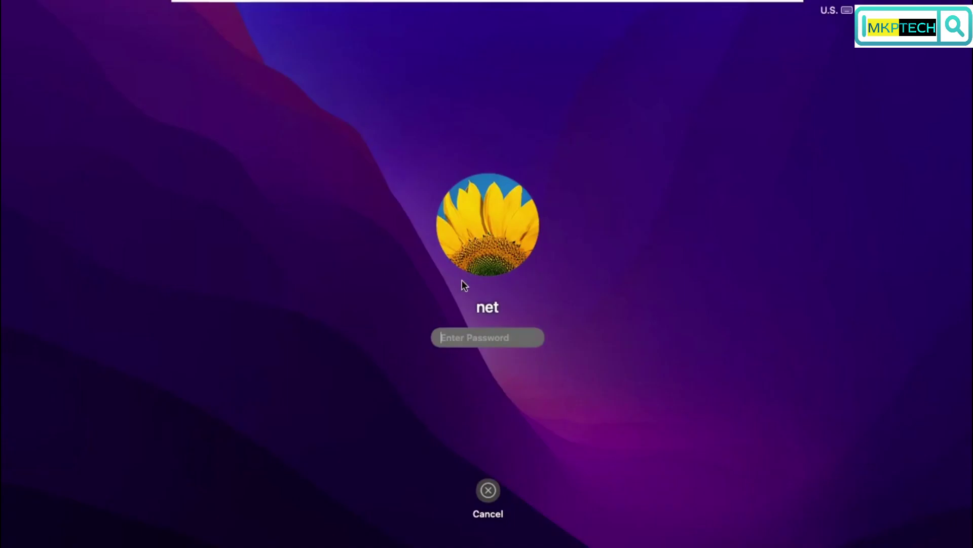
Log in to the upgraded macOS with the account password and close the Software Update window.
type("••••")
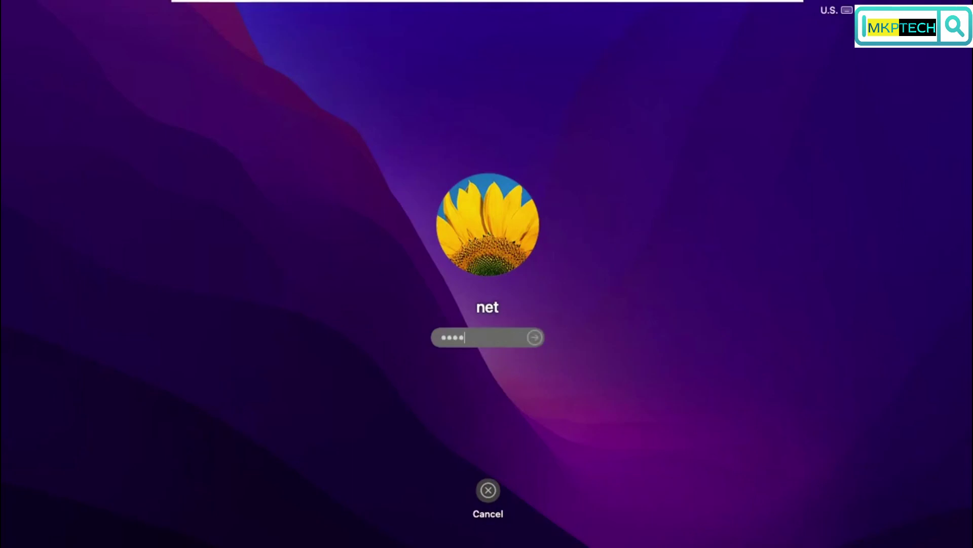
left_click(539, 338)
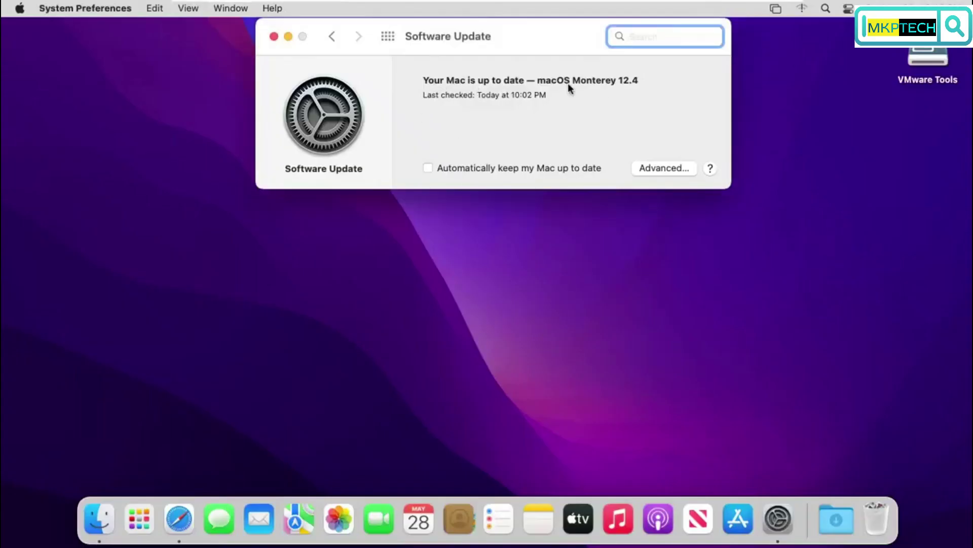
left_click(274, 36)
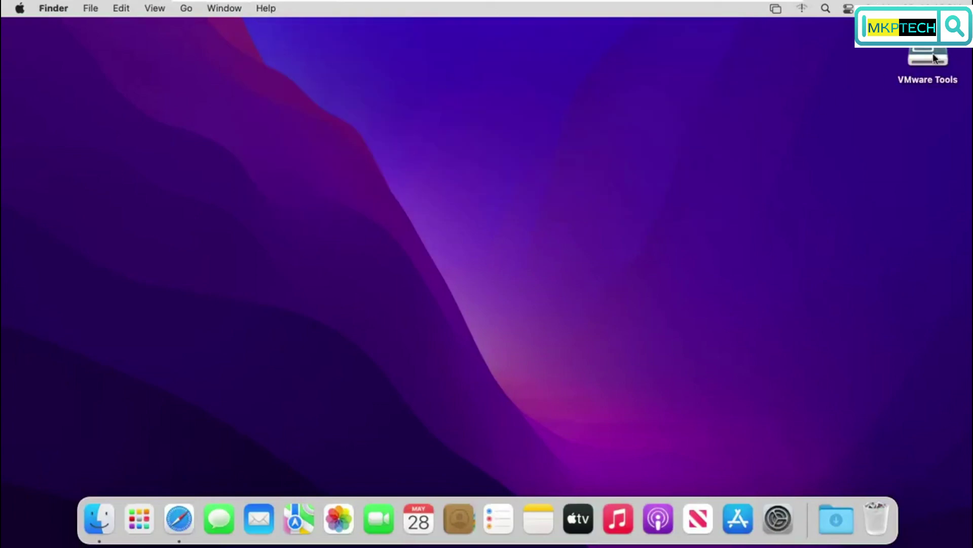